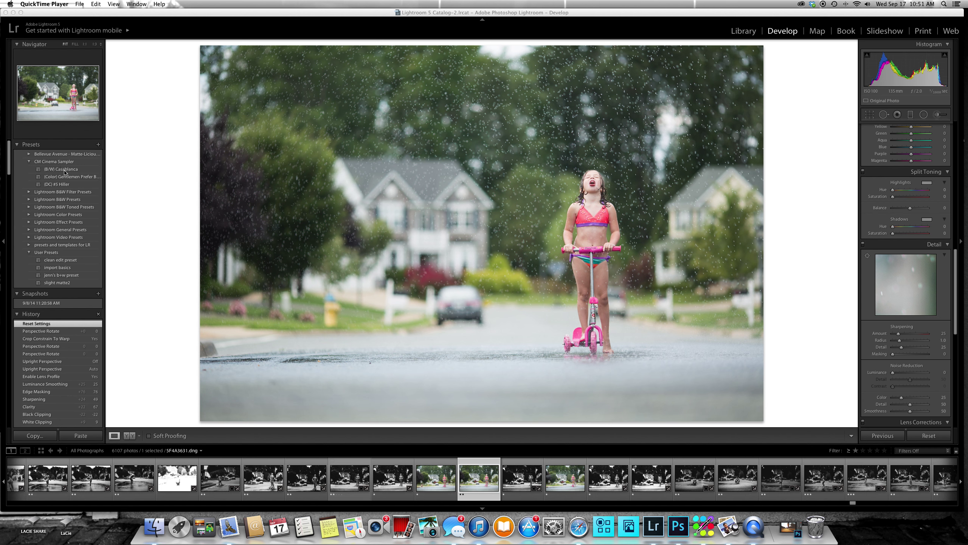
Step: Apply the (B/W) Casablanca preset to the scooter photo and reset the grain amount to 0
{"action": "left_click", "coordinate": [64, 172]}
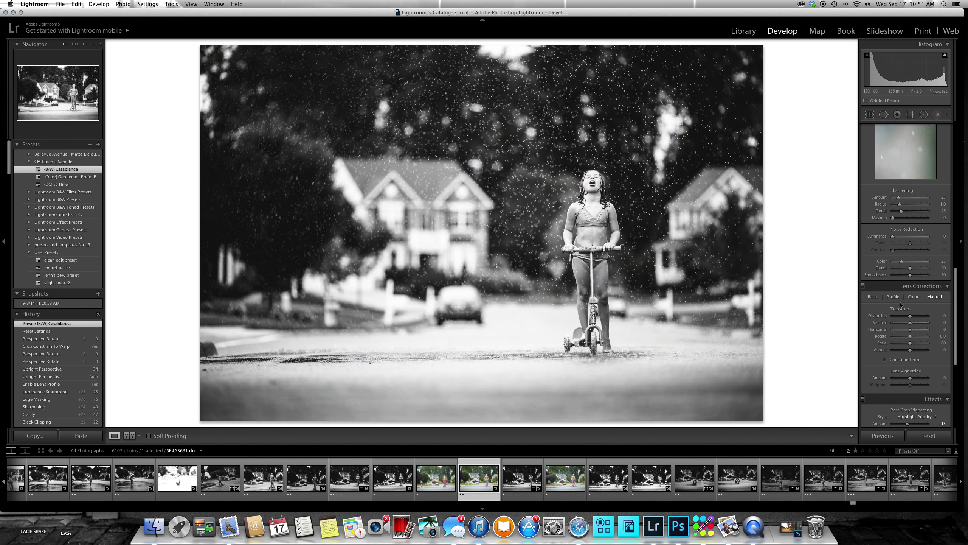
{"action": "left_click_drag", "start_coordinate": [955, 285], "coordinate": [960, 377]}
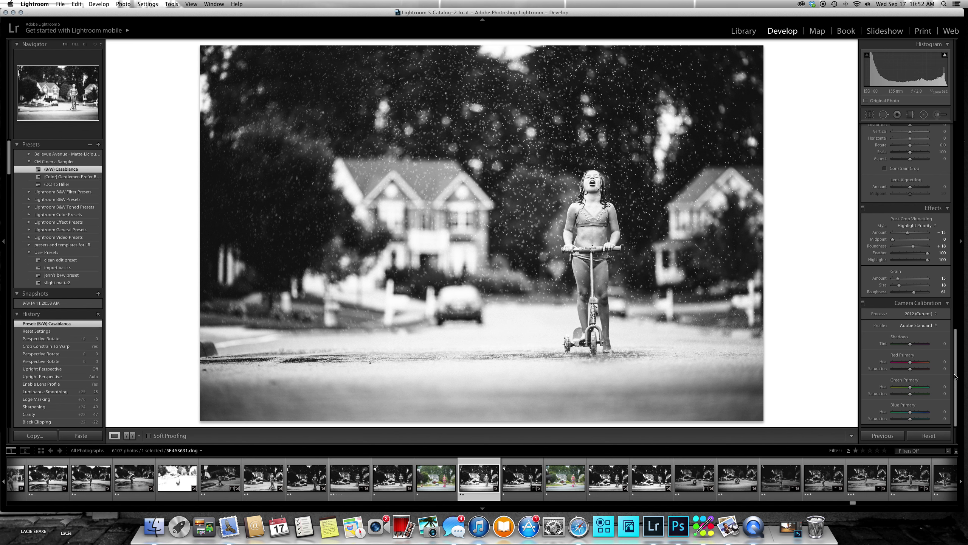
{"action": "left_click_drag", "start_coordinate": [954, 377], "coordinate": [956, 358]}
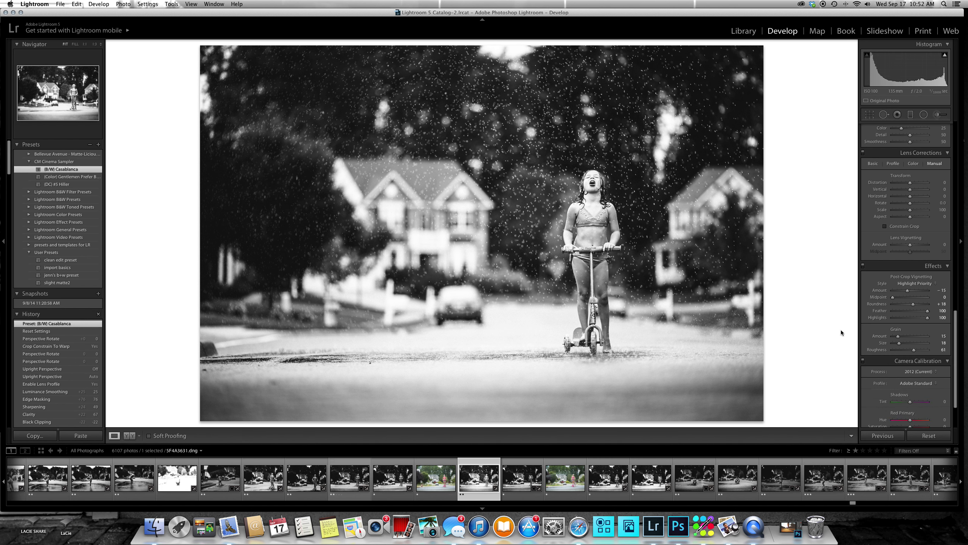
{"action": "double_click", "coordinate": [878, 336]}
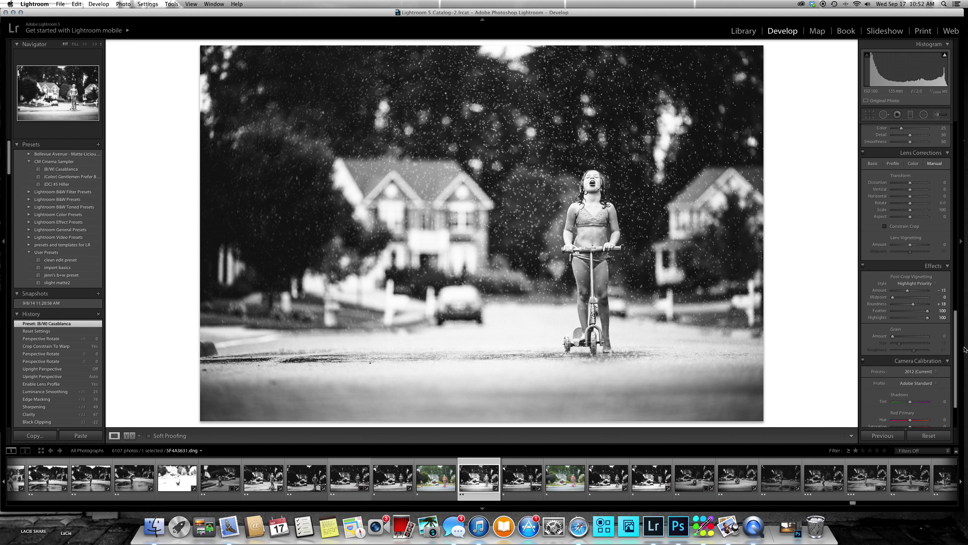
Step: Enable lens profile corrections with the crop constrained, and rotate the photo by +0.2
{"action": "left_click_drag", "start_coordinate": [956, 367], "coordinate": [959, 325]}
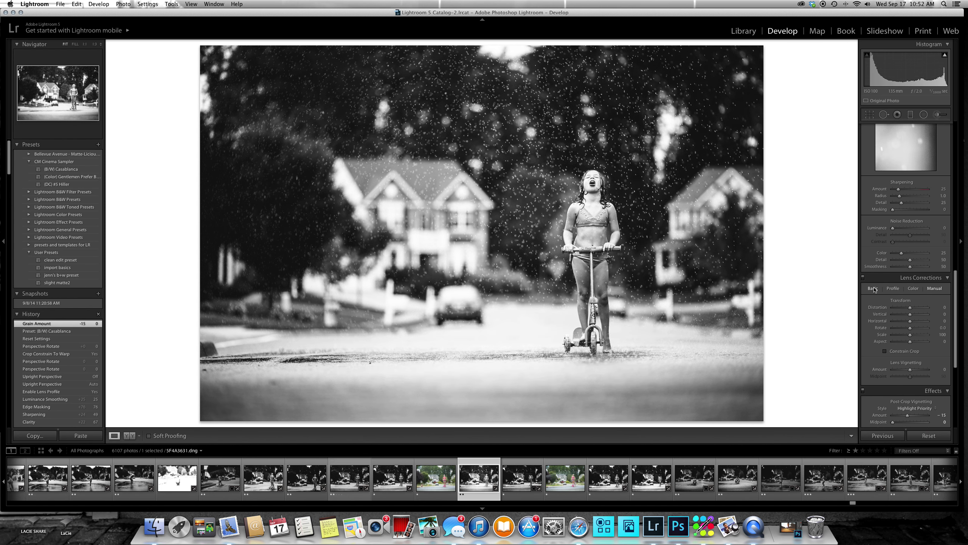
{"action": "left_click", "coordinate": [873, 289]}
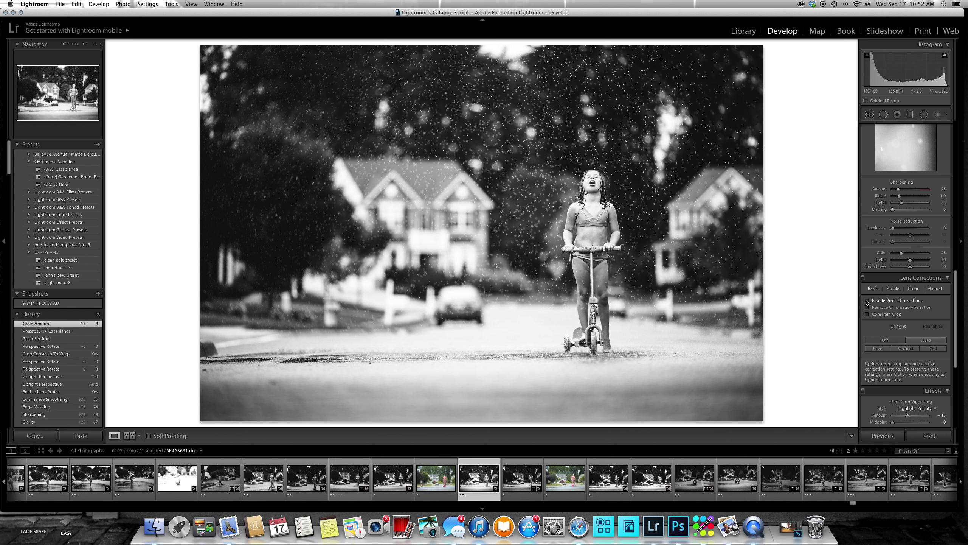
{"action": "left_click", "coordinate": [867, 301]}
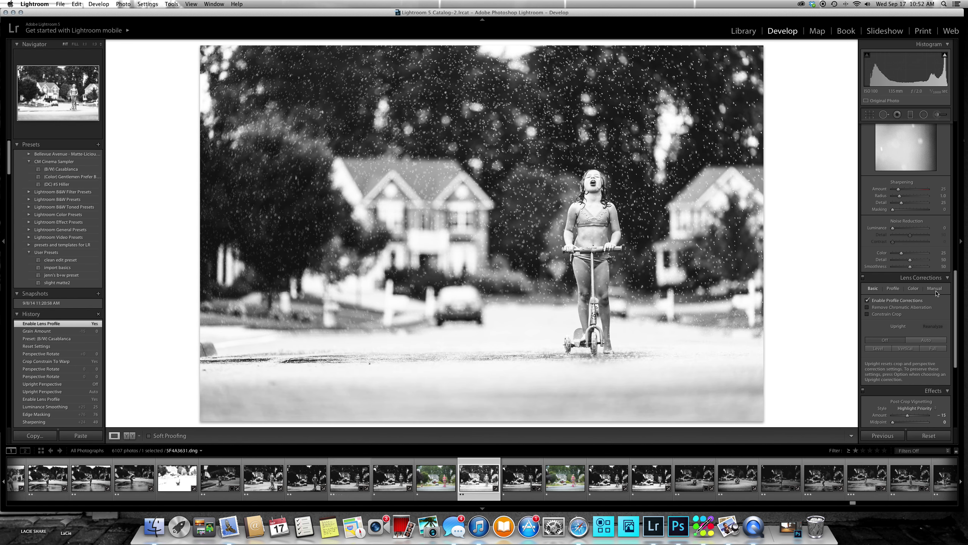
{"action": "left_click", "coordinate": [867, 314]}
{"action": "left_click", "coordinate": [934, 288]}
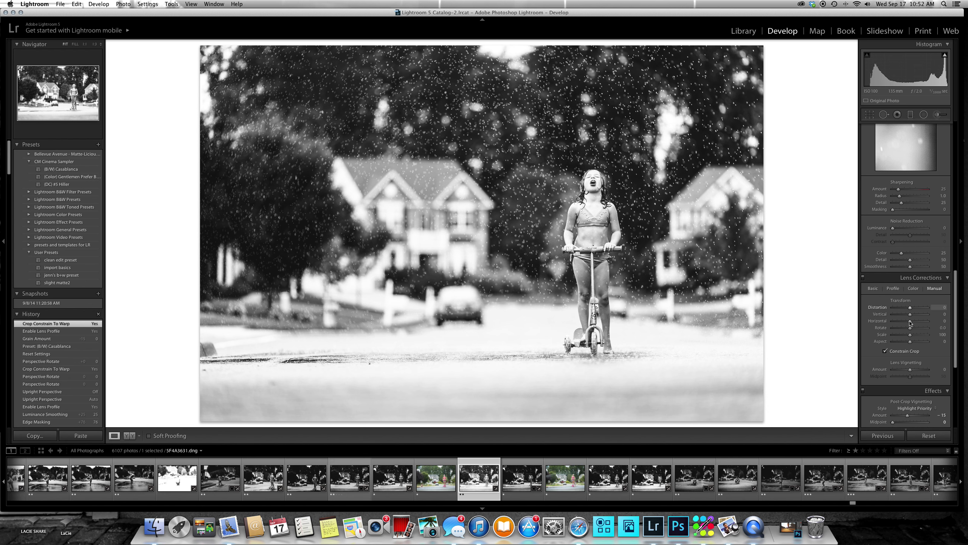
{"action": "left_click_drag", "start_coordinate": [911, 328], "coordinate": [910, 330]}
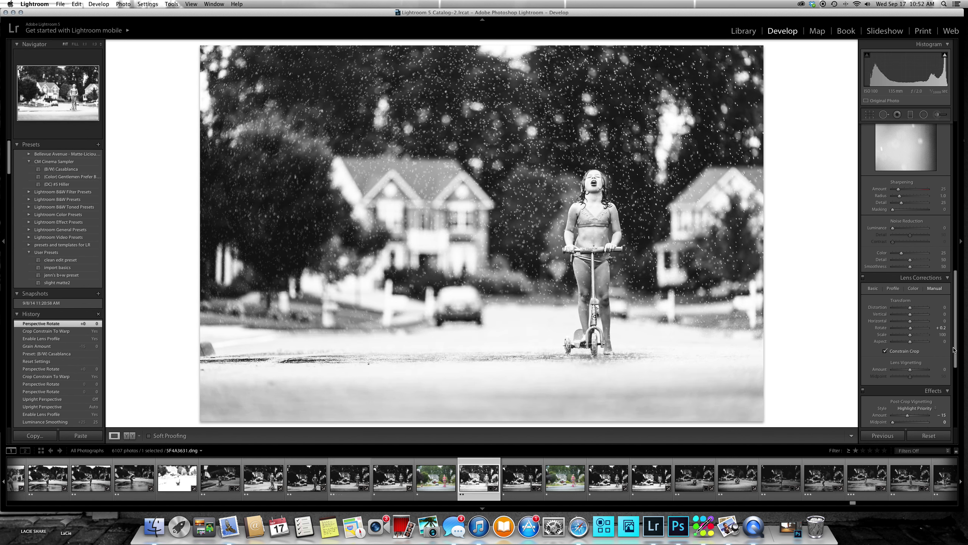
Step: Set the basic tone to Exposure -1.00, Highlights -16, Shadows -18, Whites +9, Blacks -27 and Clarity +67
{"action": "left_click_drag", "start_coordinate": [955, 349], "coordinate": [955, 200]}
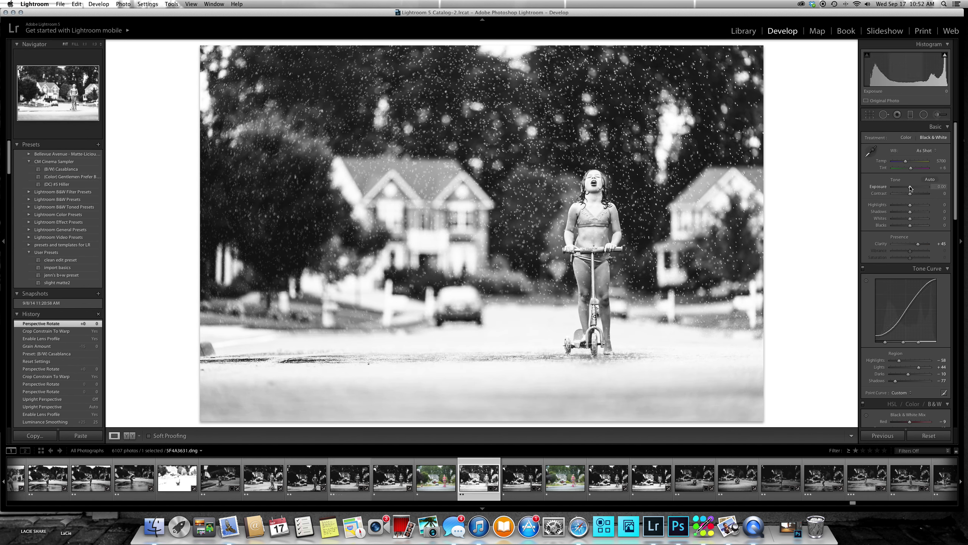
{"action": "left_click_drag", "start_coordinate": [911, 187], "coordinate": [912, 219]}
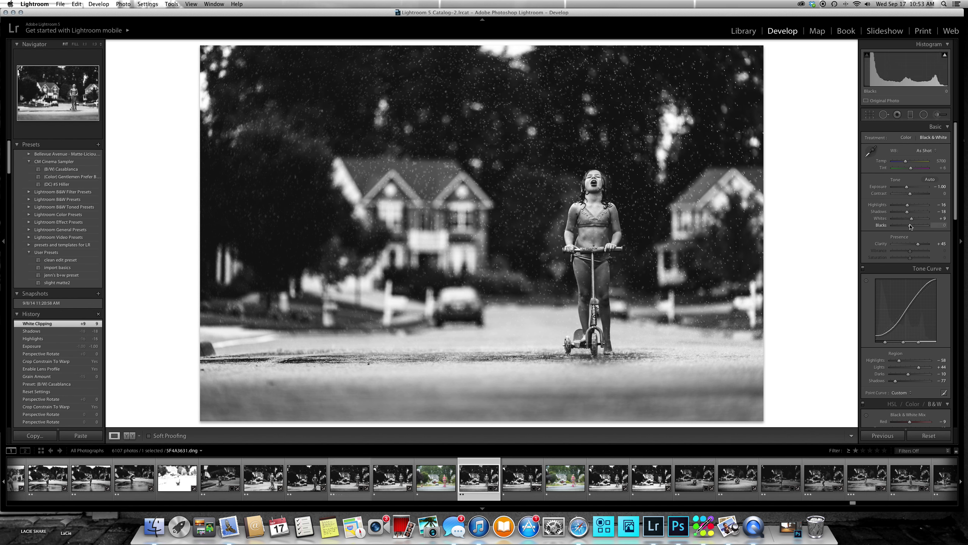
{"action": "left_click_drag", "start_coordinate": [911, 226], "coordinate": [905, 226]}
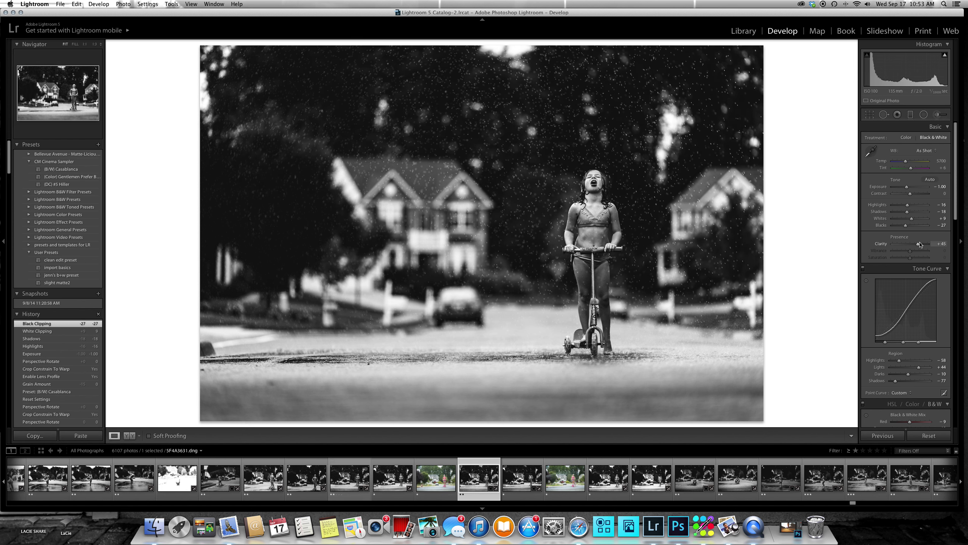
{"action": "left_click_drag", "start_coordinate": [918, 244], "coordinate": [921, 245]}
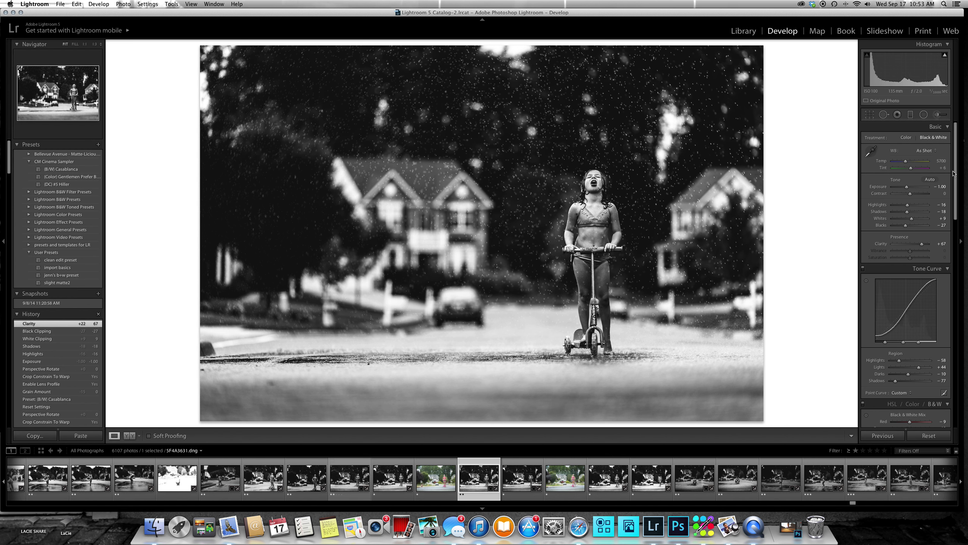
Step: Set the sharpening amount to 51 with masking at 80, and luminance noise reduction to 25
{"action": "scroll", "coordinate": [955, 178], "scroll_direction": "down", "scroll_amount": 3}
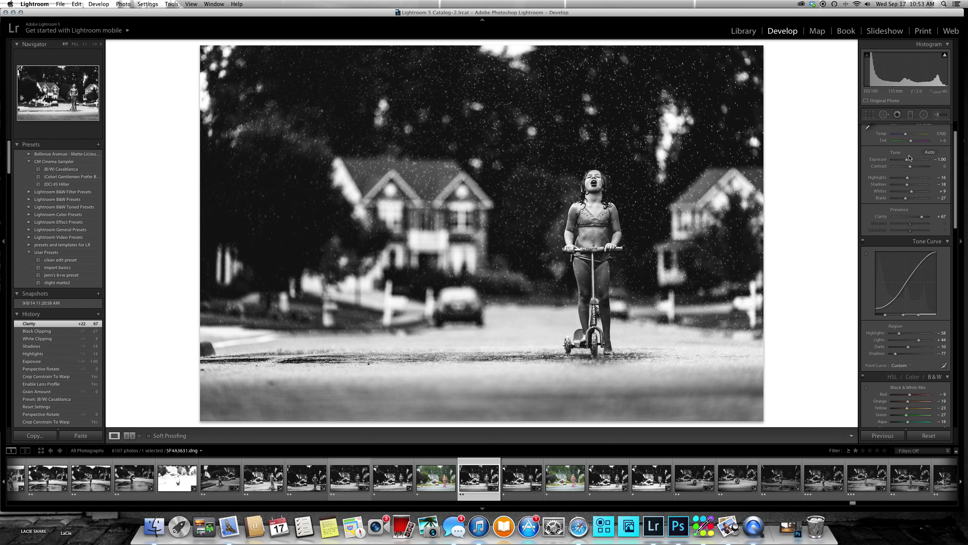
{"action": "left_click_drag", "start_coordinate": [956, 161], "coordinate": [959, 216]}
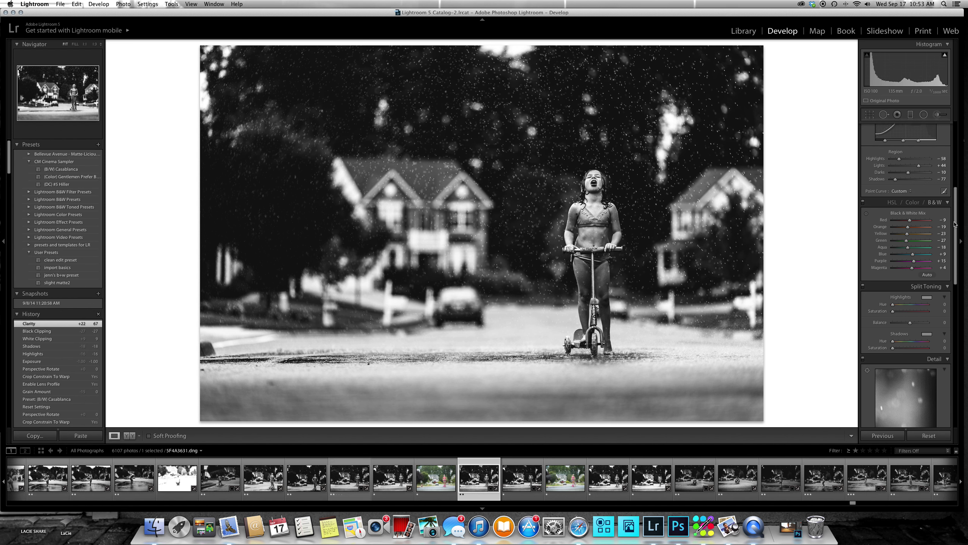
{"action": "left_click_drag", "start_coordinate": [956, 225], "coordinate": [963, 280]}
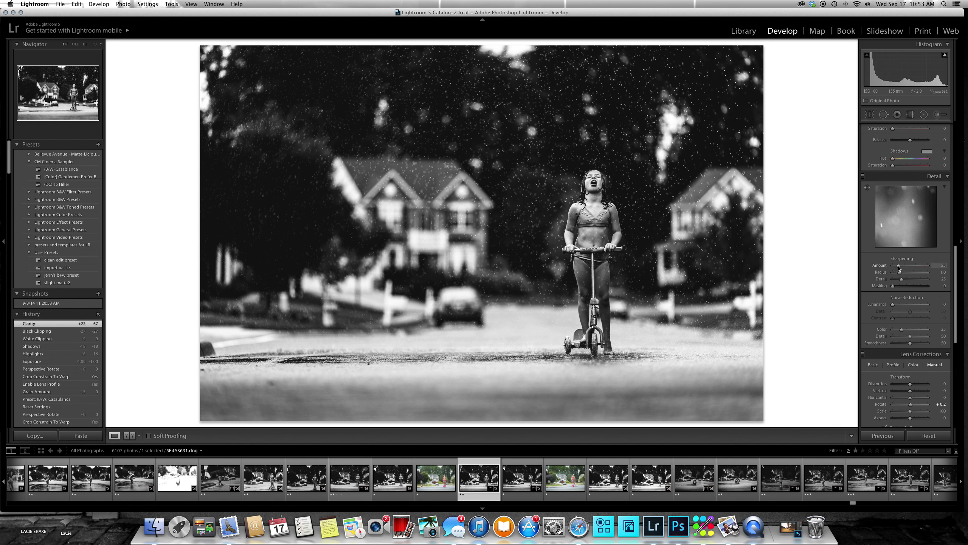
{"action": "left_click_drag", "start_coordinate": [899, 267], "coordinate": [903, 304]}
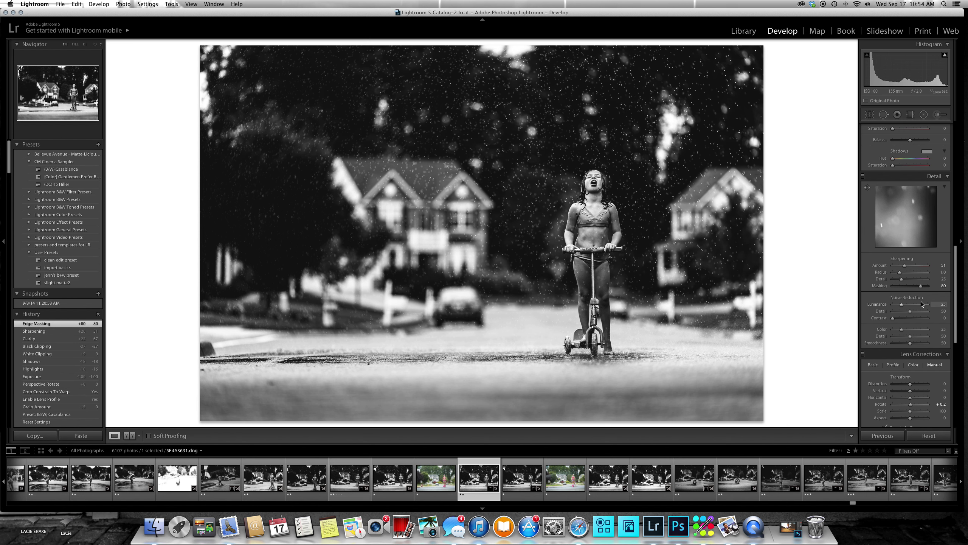
Step: Strengthen the post-crop vignette by setting its amount to -27
{"action": "scroll", "coordinate": [964, 336], "scroll_direction": "down", "scroll_amount": 5}
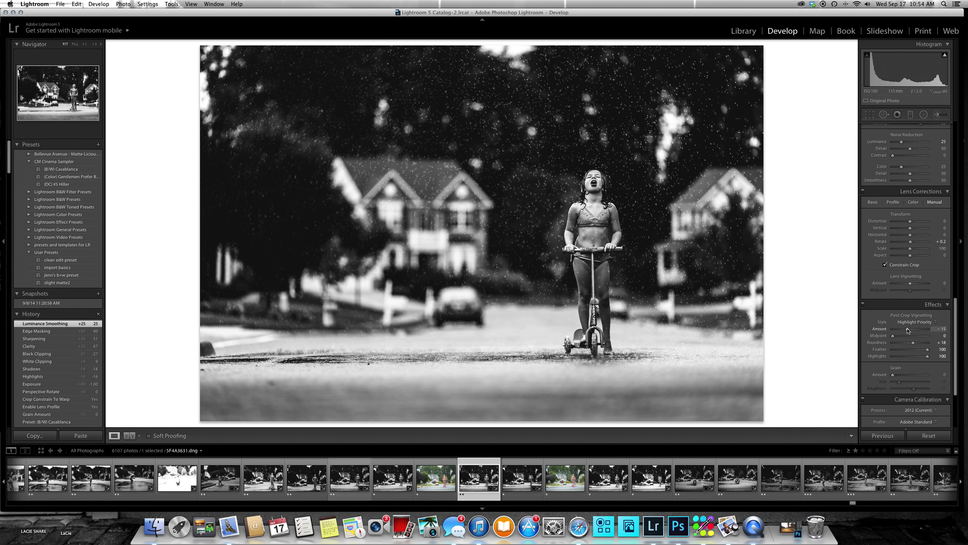
{"action": "left_click_drag", "start_coordinate": [908, 330], "coordinate": [906, 330]}
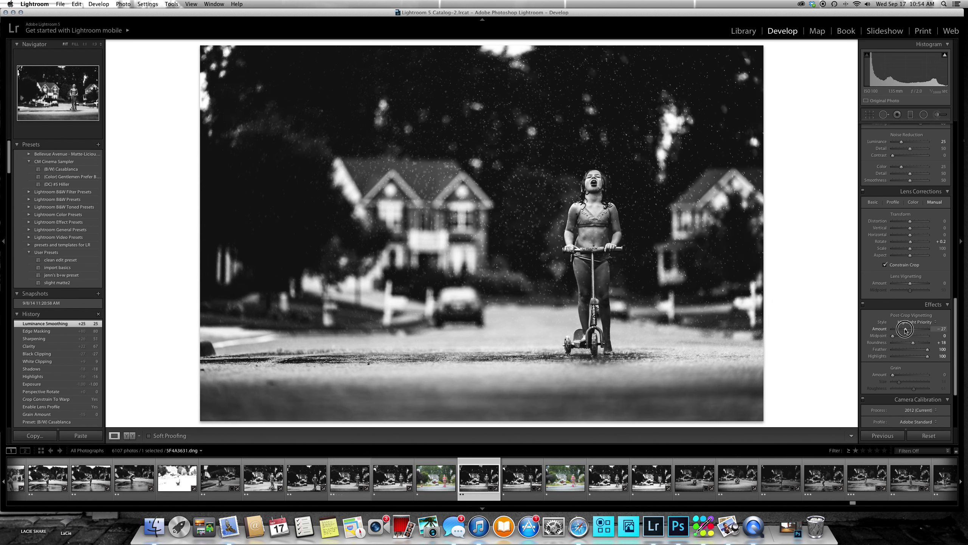
{"action": "left_click_drag", "start_coordinate": [905, 330], "coordinate": [905, 330]}
Step: Crop the photo slightly tighter at its original aspect ratio, trimming the left and top edges
{"action": "scroll", "coordinate": [956, 351], "scroll_direction": "up", "scroll_amount": 12}
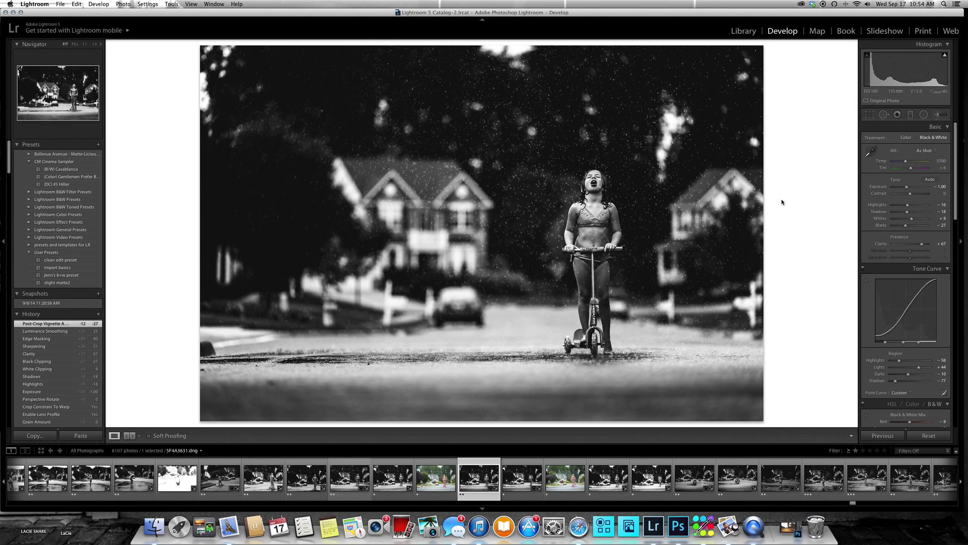
{"action": "left_click", "coordinate": [871, 115]}
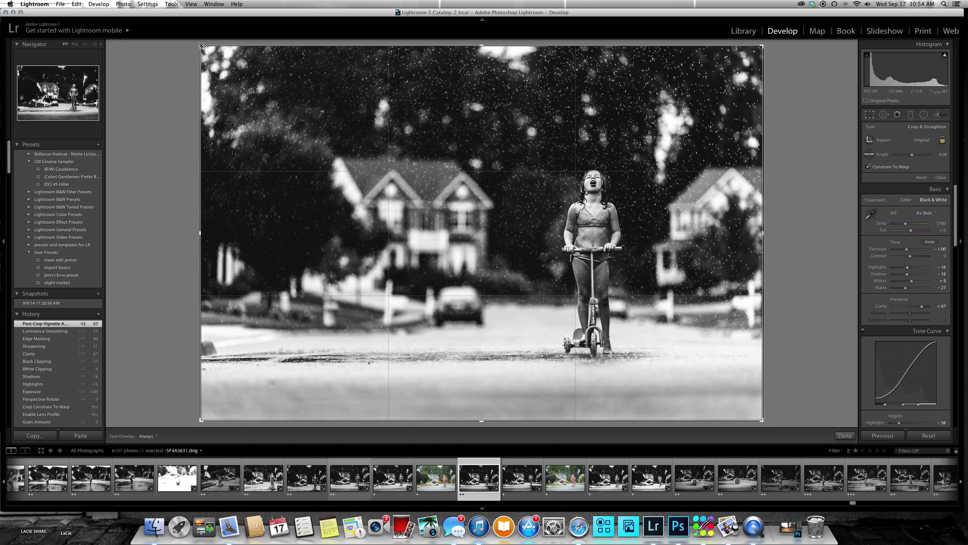
{"action": "left_click_drag", "start_coordinate": [201, 46], "coordinate": [210, 47]}
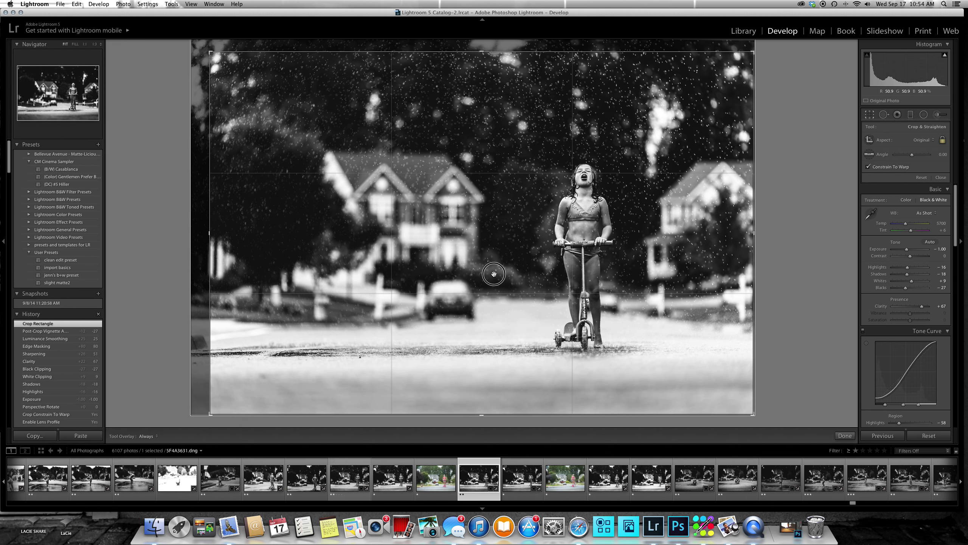
{"action": "left_click_drag", "start_coordinate": [494, 273], "coordinate": [493, 274]}
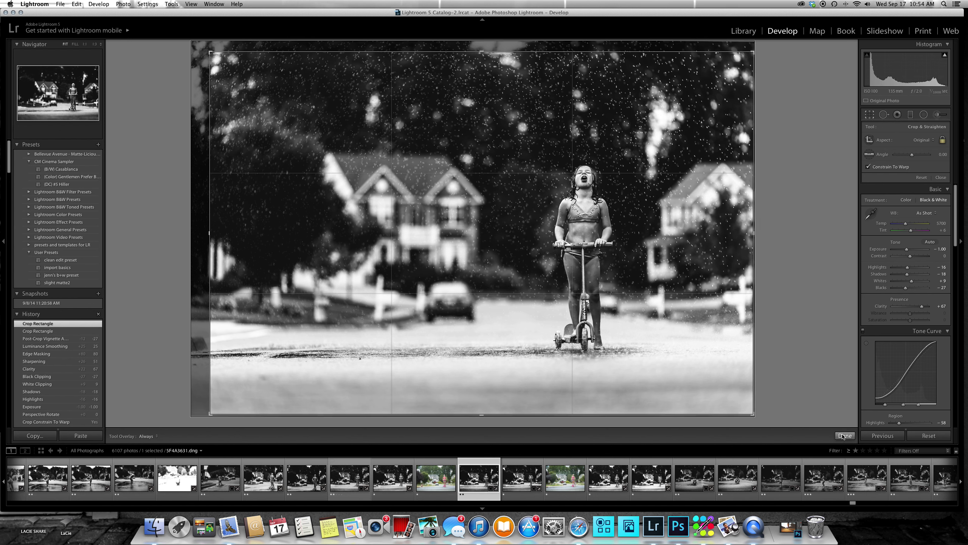
{"action": "left_click", "coordinate": [843, 436]}
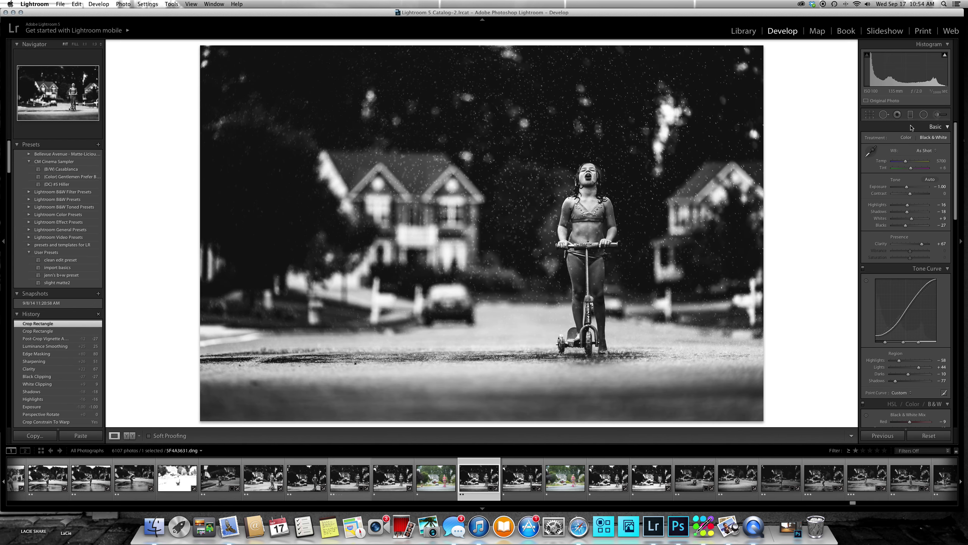
Step: Paint a Burn (Darken) brush adjustment over the background on both sides of the girl, erasing spill near her arm
{"action": "left_click", "coordinate": [938, 116]}
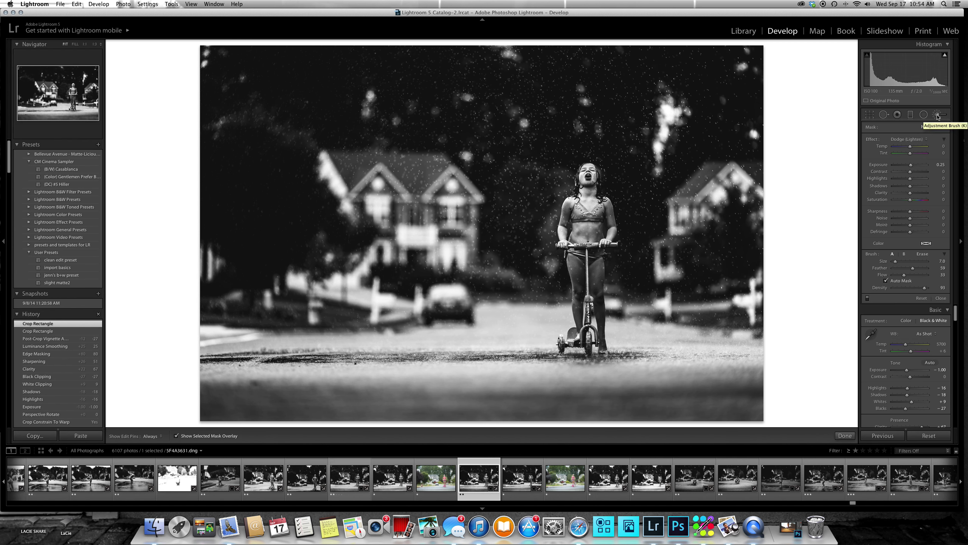
{"action": "left_click", "coordinate": [923, 140]}
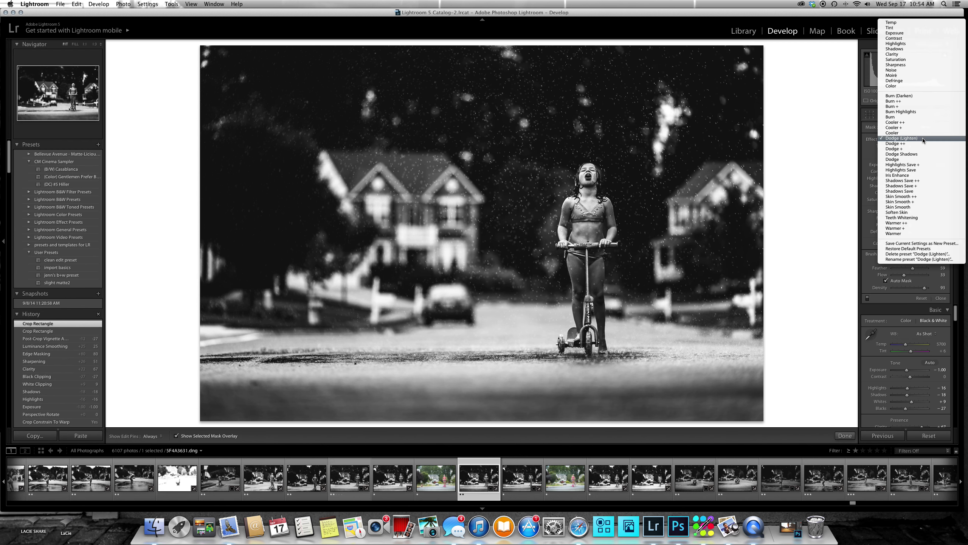
{"action": "left_click", "coordinate": [911, 96]}
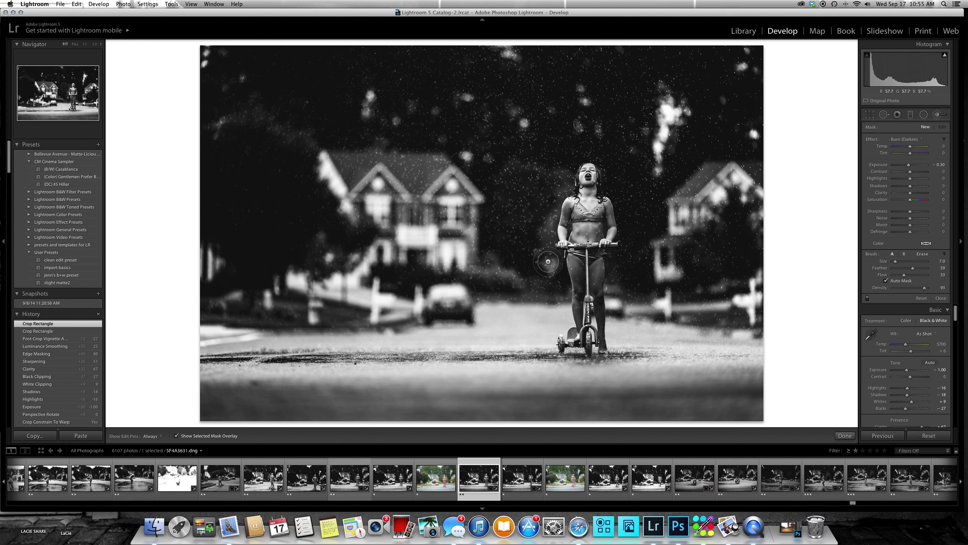
{"action": "mouse_move", "coordinate": [547, 262]}
{"action": "left_mouse_down"}
{"action": "mouse_move", "coordinate": [559, 284]}
{"action": "mouse_move", "coordinate": [565, 270]}
{"action": "mouse_move", "coordinate": [548, 246]}
{"action": "mouse_move", "coordinate": [522, 240]}
{"action": "mouse_move", "coordinate": [551, 261]}
{"action": "mouse_move", "coordinate": [543, 199]}
{"action": "mouse_move", "coordinate": [546, 238]}
{"action": "mouse_move", "coordinate": [548, 196]}
{"action": "mouse_move", "coordinate": [549, 221]}
{"action": "mouse_move", "coordinate": [563, 172]}
{"action": "mouse_move", "coordinate": [496, 163]}
{"action": "mouse_move", "coordinate": [509, 173]}
{"action": "mouse_move", "coordinate": [494, 184]}
{"action": "mouse_move", "coordinate": [515, 160]}
{"action": "mouse_move", "coordinate": [502, 180]}
{"action": "mouse_move", "coordinate": [541, 219]}
{"action": "mouse_move", "coordinate": [547, 199]}
{"action": "left_mouse_up"}
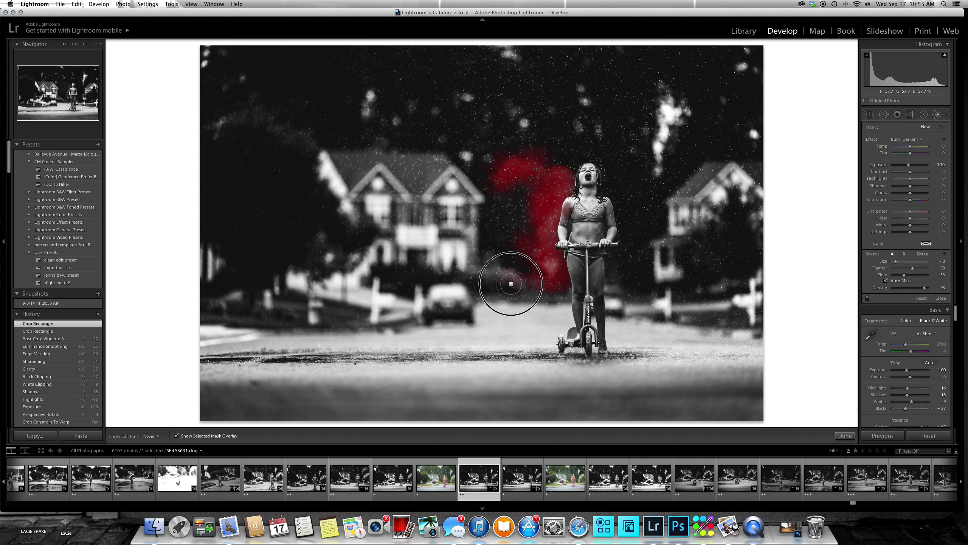
{"action": "mouse_move", "coordinate": [512, 284]}
{"action": "left_mouse_down"}
{"action": "mouse_move", "coordinate": [493, 253]}
{"action": "mouse_move", "coordinate": [495, 277]}
{"action": "mouse_move", "coordinate": [510, 270]}
{"action": "mouse_move", "coordinate": [485, 273]}
{"action": "left_mouse_up"}
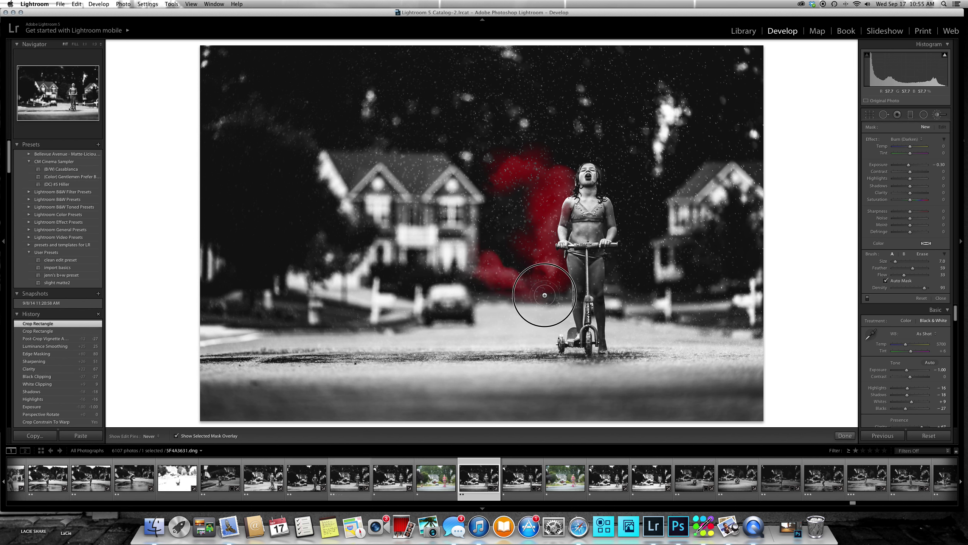
{"action": "left_click_drag", "start_coordinate": [545, 294], "coordinate": [563, 296]}
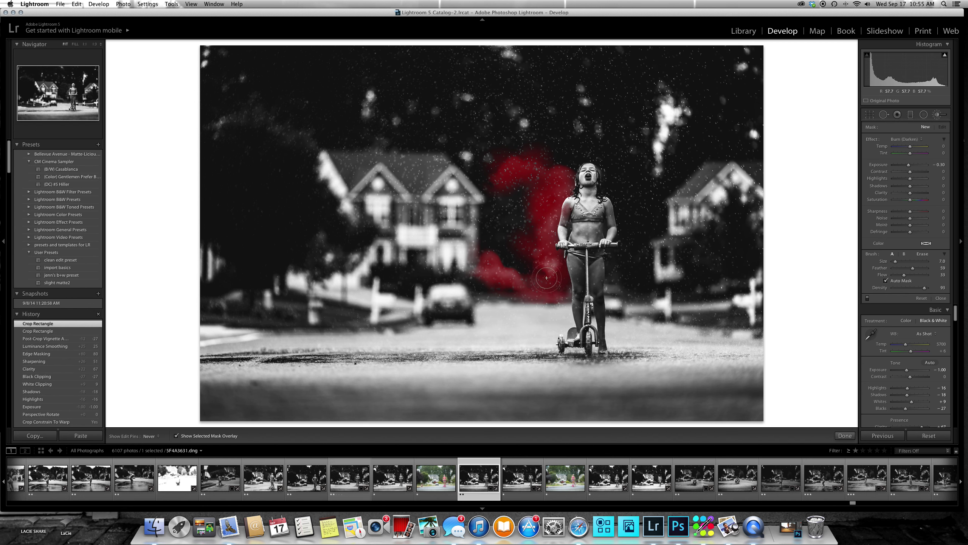
{"action": "mouse_move", "coordinate": [617, 280]}
{"action": "left_mouse_down"}
{"action": "mouse_move", "coordinate": [616, 308]}
{"action": "mouse_move", "coordinate": [612, 280]}
{"action": "mouse_move", "coordinate": [619, 316]}
{"action": "mouse_move", "coordinate": [618, 283]}
{"action": "mouse_move", "coordinate": [622, 306]}
{"action": "mouse_move", "coordinate": [658, 296]}
{"action": "mouse_move", "coordinate": [637, 296]}
{"action": "mouse_move", "coordinate": [622, 270]}
{"action": "mouse_move", "coordinate": [620, 283]}
{"action": "mouse_move", "coordinate": [635, 245]}
{"action": "mouse_move", "coordinate": [621, 284]}
{"action": "left_mouse_up"}
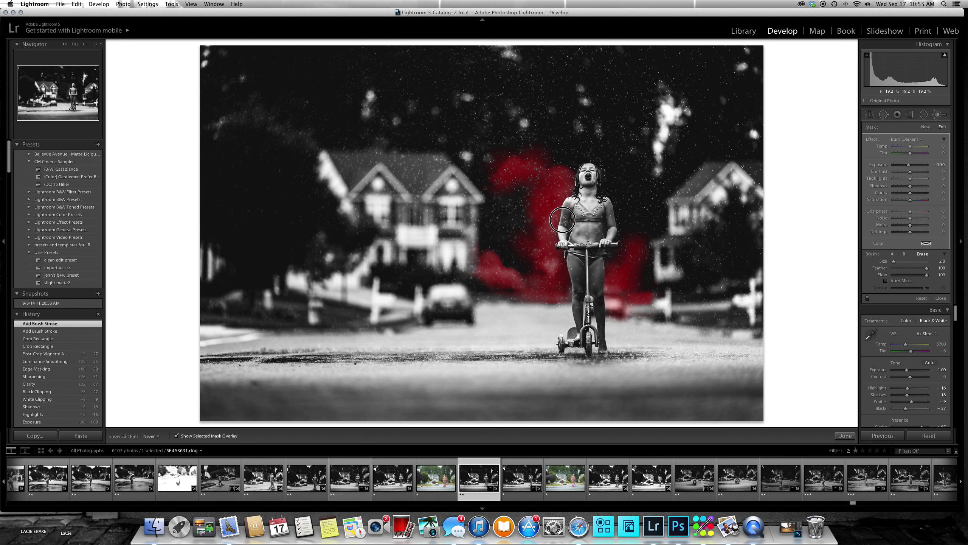
{"action": "left_click", "coordinate": [547, 260]}
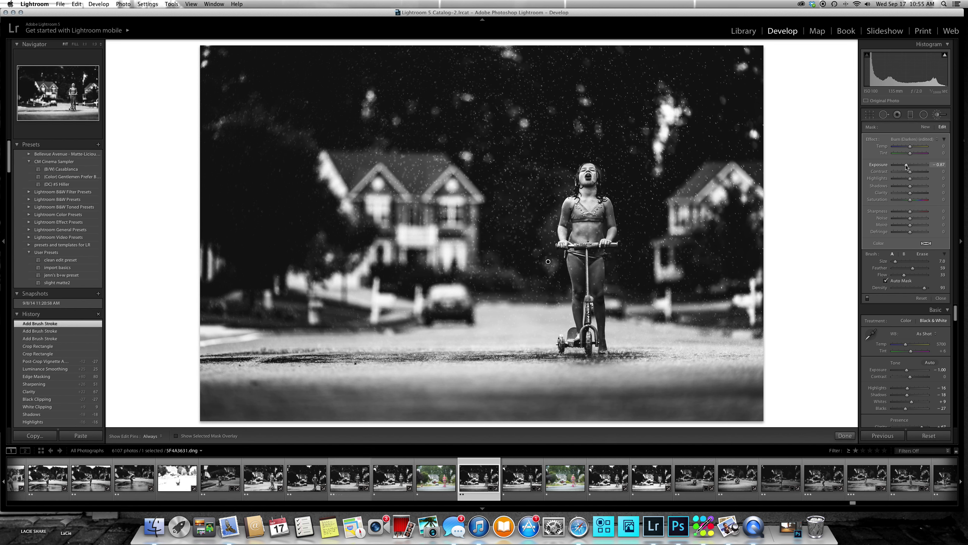
Step: Refine the background burn adjustment to exposure -0.46, highlights -15 and shadows -22, and finish the brush edit
{"action": "left_click_drag", "start_coordinate": [906, 166], "coordinate": [907, 167]}
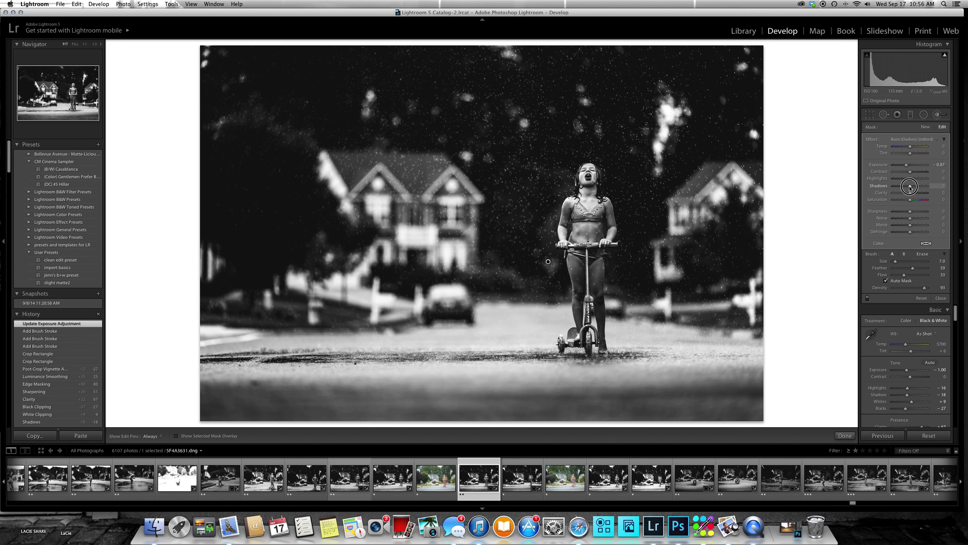
{"action": "left_click_drag", "start_coordinate": [907, 187], "coordinate": [907, 187]}
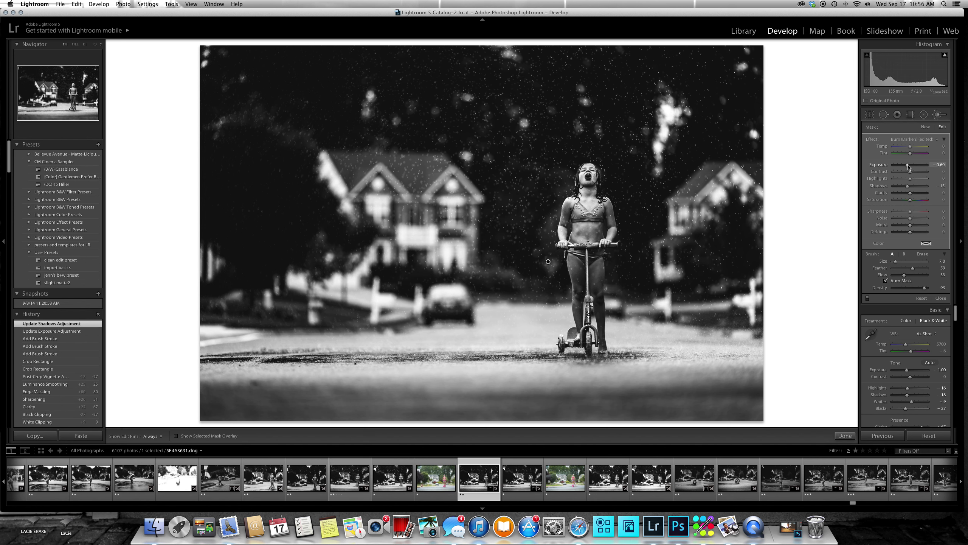
{"action": "left_click_drag", "start_coordinate": [908, 166], "coordinate": [908, 167]}
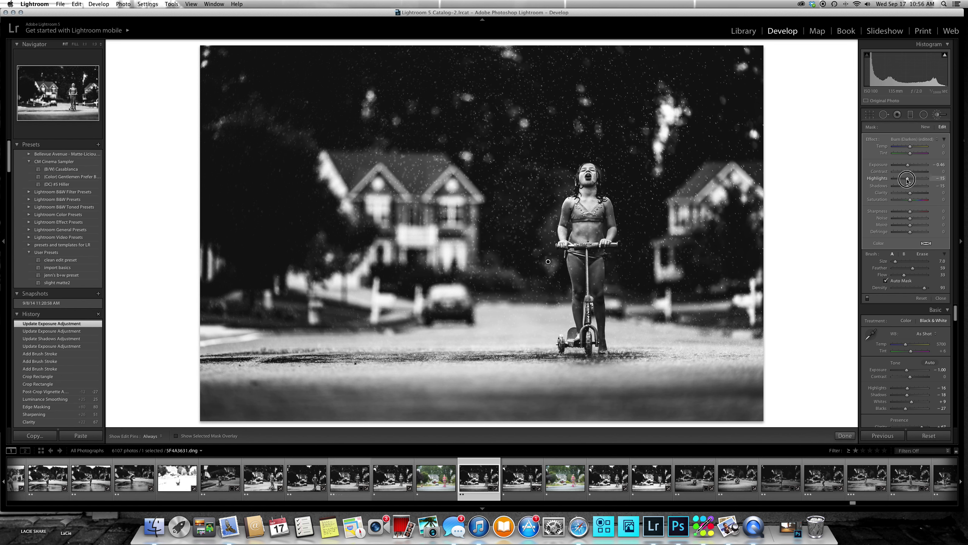
{"action": "left_click_drag", "start_coordinate": [907, 179], "coordinate": [907, 179]}
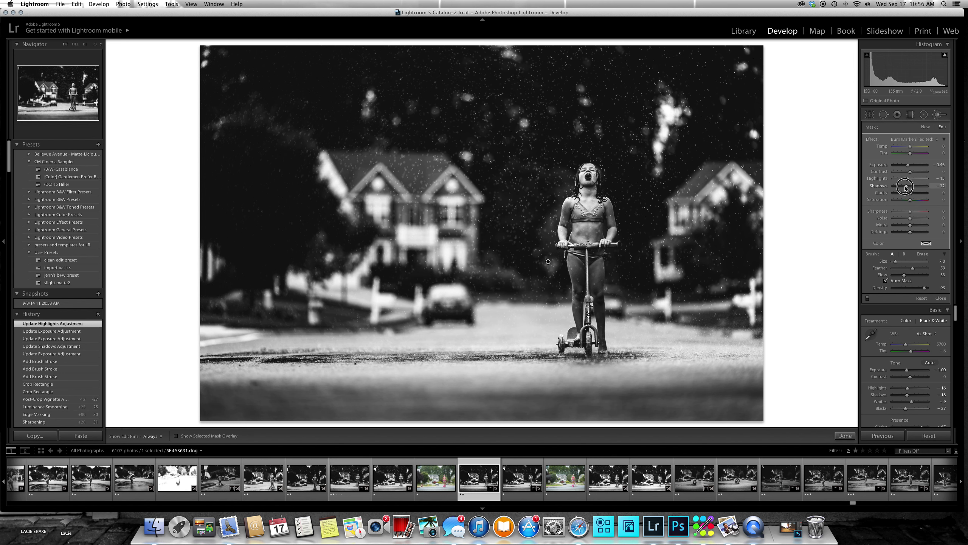
{"action": "left_click_drag", "start_coordinate": [906, 187], "coordinate": [906, 187]}
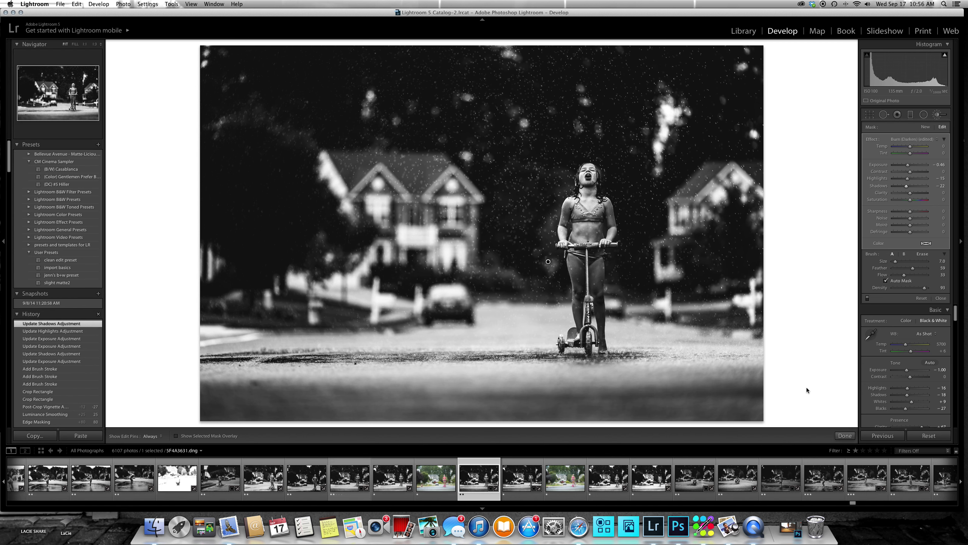
{"action": "left_click", "coordinate": [844, 435]}
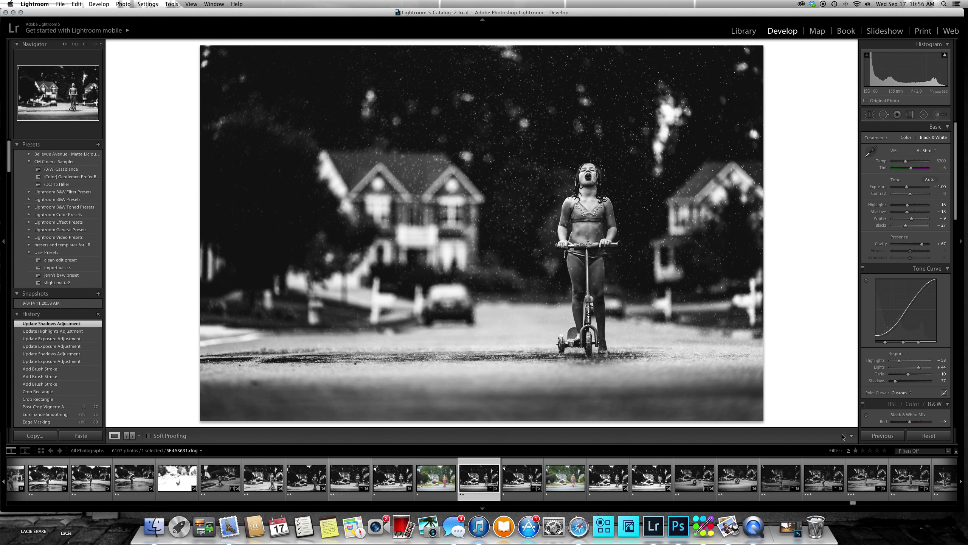
Step: Start a new Burn (Darken) brush adjustment with the mask overlay shown and paint the houses, trees and street with a large brush
{"action": "left_click", "coordinate": [938, 115]}
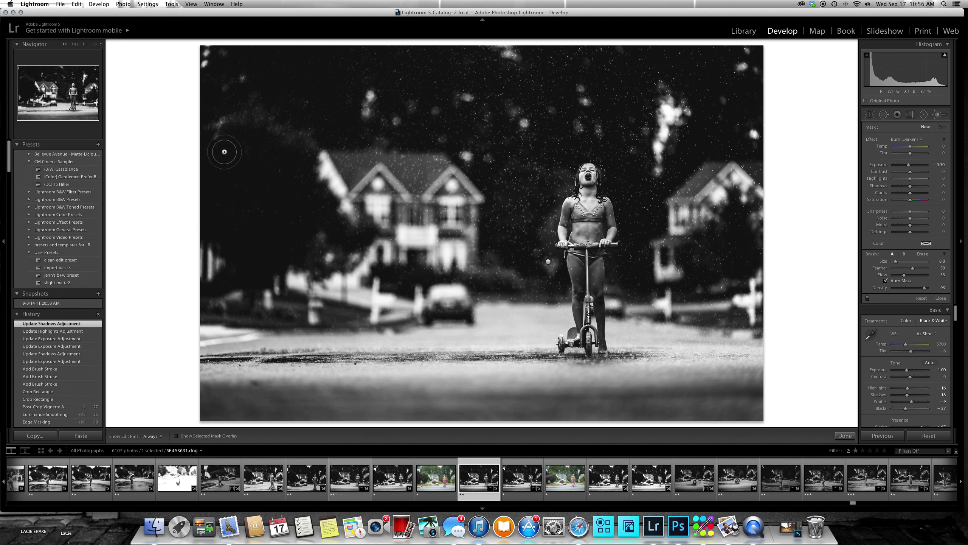
{"action": "scroll", "coordinate": [299, 164], "scroll_direction": "up", "scroll_amount": 8}
{"action": "left_click", "coordinate": [175, 436]}
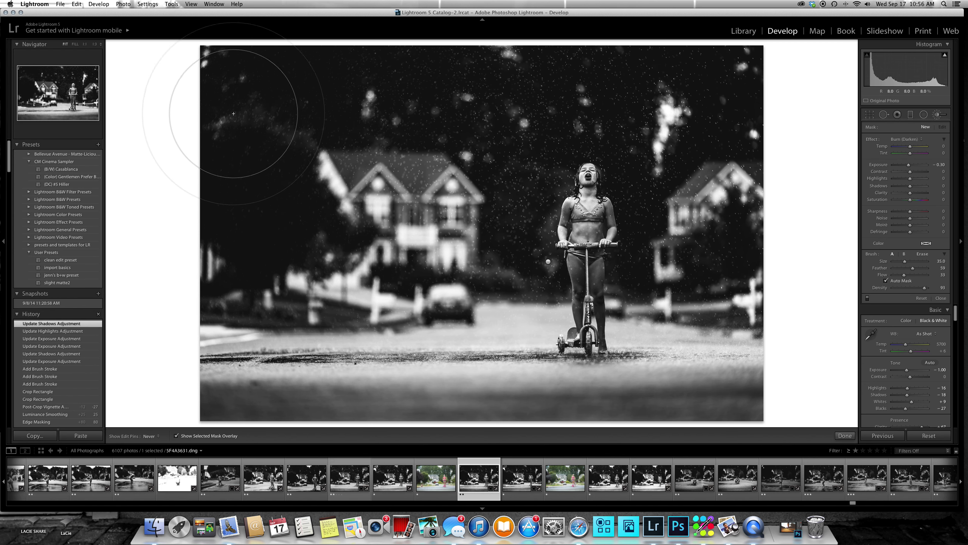
{"action": "mouse_move", "coordinate": [306, 93]}
{"action": "left_mouse_down"}
{"action": "mouse_move", "coordinate": [267, 69]}
{"action": "mouse_move", "coordinate": [289, 57]}
{"action": "mouse_move", "coordinate": [229, 99]}
{"action": "mouse_move", "coordinate": [219, 152]}
{"action": "mouse_move", "coordinate": [213, 244]}
{"action": "mouse_move", "coordinate": [244, 260]}
{"action": "mouse_move", "coordinate": [248, 183]}
{"action": "mouse_move", "coordinate": [230, 94]}
{"action": "mouse_move", "coordinate": [227, 194]}
{"action": "mouse_move", "coordinate": [294, 275]}
{"action": "left_mouse_up"}
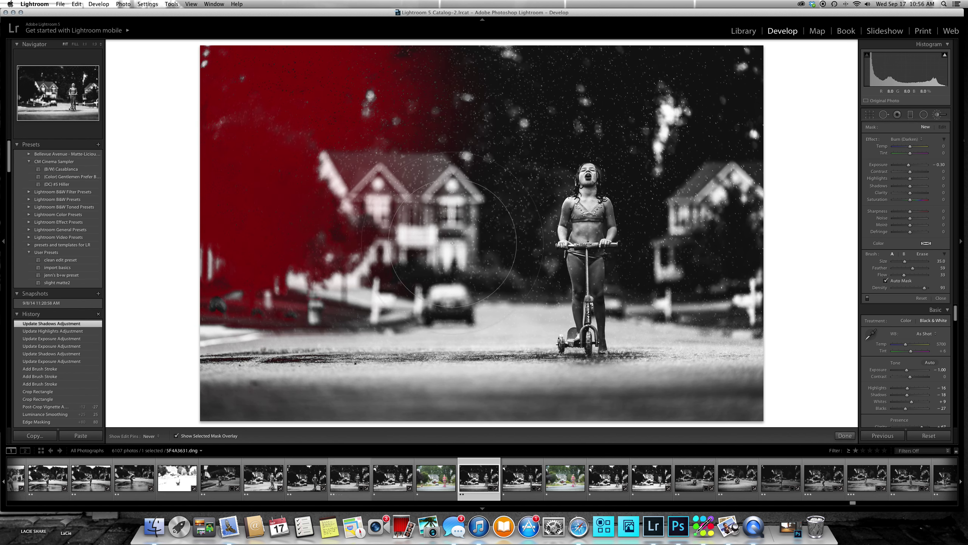
{"action": "mouse_move", "coordinate": [428, 240]}
{"action": "left_mouse_down"}
{"action": "mouse_move", "coordinate": [387, 94]}
{"action": "mouse_move", "coordinate": [361, 210]}
{"action": "mouse_move", "coordinate": [406, 332]}
{"action": "mouse_move", "coordinate": [393, 365]}
{"action": "mouse_move", "coordinate": [374, 320]}
{"action": "mouse_move", "coordinate": [406, 91]}
{"action": "mouse_move", "coordinate": [356, 71]}
{"action": "mouse_move", "coordinate": [312, 166]}
{"action": "mouse_move", "coordinate": [251, 236]}
{"action": "mouse_move", "coordinate": [356, 317]}
{"action": "mouse_move", "coordinate": [297, 322]}
{"action": "mouse_move", "coordinate": [334, 302]}
{"action": "mouse_move", "coordinate": [340, 286]}
{"action": "mouse_move", "coordinate": [234, 319]}
{"action": "mouse_move", "coordinate": [307, 317]}
{"action": "mouse_move", "coordinate": [263, 297]}
{"action": "mouse_move", "coordinate": [270, 315]}
{"action": "mouse_move", "coordinate": [315, 306]}
{"action": "mouse_move", "coordinate": [312, 259]}
{"action": "mouse_move", "coordinate": [254, 284]}
{"action": "mouse_move", "coordinate": [199, 345]}
{"action": "mouse_move", "coordinate": [117, 329]}
{"action": "mouse_move", "coordinate": [148, 319]}
{"action": "mouse_move", "coordinate": [110, 284]}
{"action": "mouse_move", "coordinate": [197, 264]}
{"action": "mouse_move", "coordinate": [247, 266]}
{"action": "mouse_move", "coordinate": [253, 292]}
{"action": "left_mouse_up"}
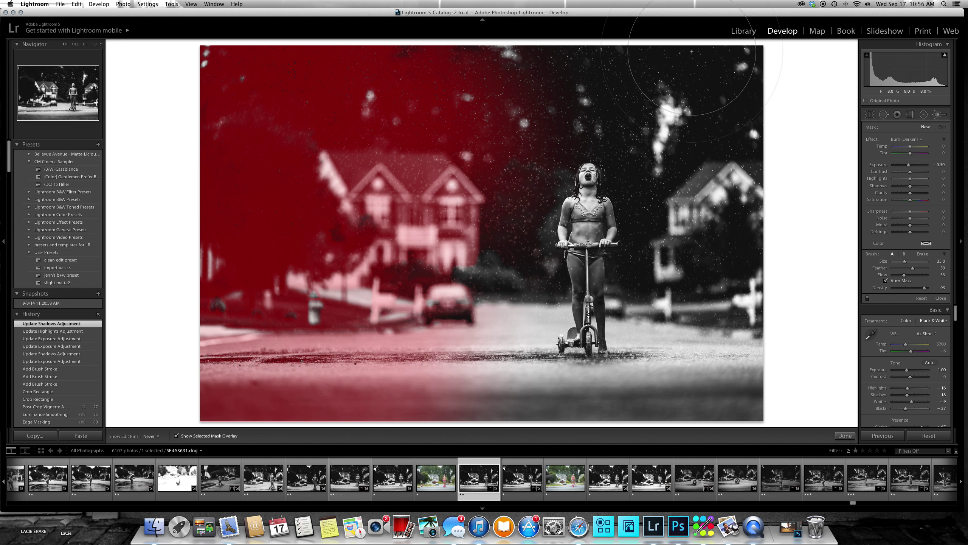
{"action": "mouse_move", "coordinate": [740, 8]}
{"action": "left_mouse_down"}
{"action": "mouse_move", "coordinate": [788, 43]}
{"action": "mouse_move", "coordinate": [741, 54]}
{"action": "mouse_move", "coordinate": [844, 83]}
{"action": "mouse_move", "coordinate": [729, 69]}
{"action": "mouse_move", "coordinate": [784, 41]}
{"action": "mouse_move", "coordinate": [769, 113]}
{"action": "mouse_move", "coordinate": [771, 176]}
{"action": "mouse_move", "coordinate": [737, 192]}
{"action": "mouse_move", "coordinate": [766, 306]}
{"action": "mouse_move", "coordinate": [757, 330]}
{"action": "mouse_move", "coordinate": [764, 352]}
{"action": "mouse_move", "coordinate": [740, 133]}
{"action": "mouse_move", "coordinate": [711, 204]}
{"action": "left_mouse_up"}
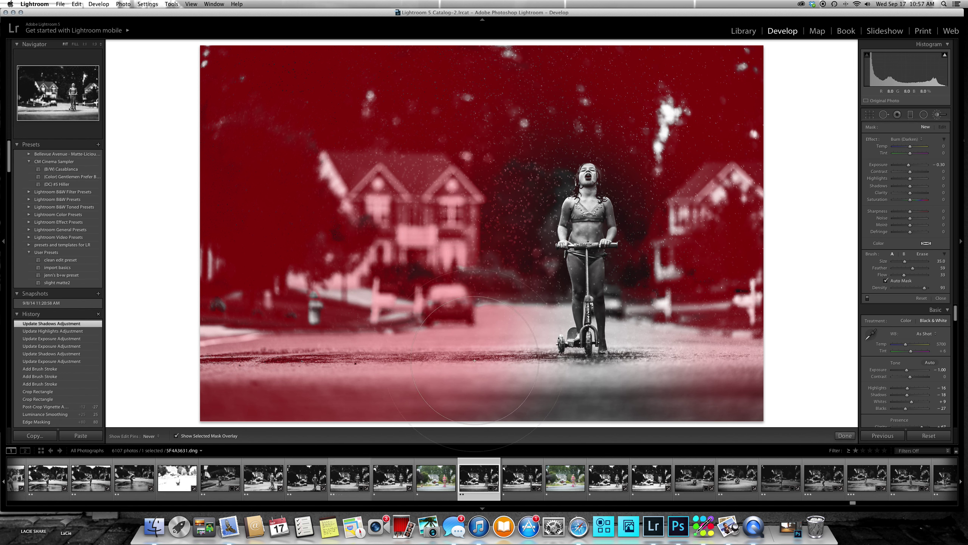
{"action": "left_click_drag", "start_coordinate": [430, 413], "coordinate": [433, 407]}
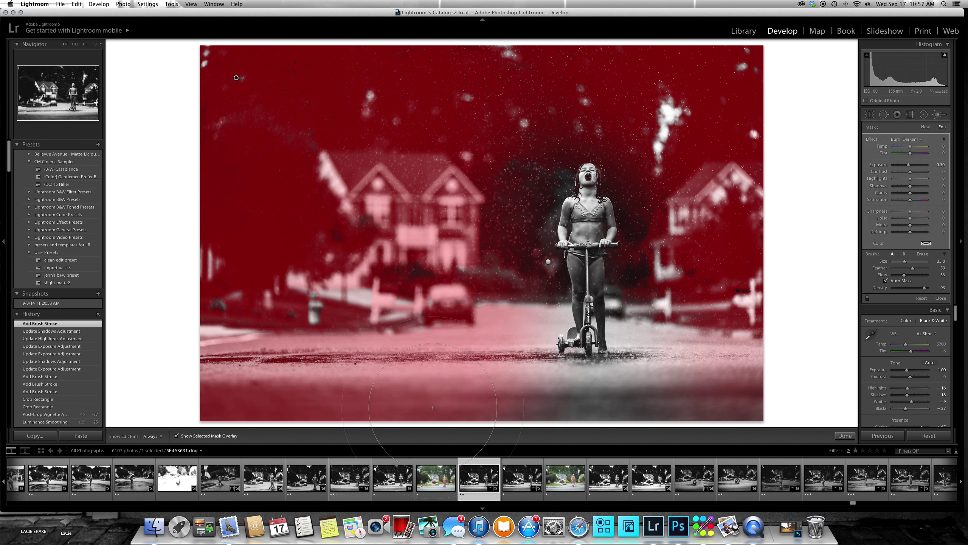
Step: Extend the burn mask closely around the girl and scooter with progressively smaller brushes, down to size 6
{"action": "key", "text": "bracketleft"}
{"action": "key", "text": "bracketleft"}
{"action": "key", "text": "bracketleft"}
{"action": "key", "text": "bracketleft"}
{"action": "key", "text": "bracketleft"}
{"action": "key", "text": "bracketleft"}
{"action": "key", "text": "bracketleft"}
{"action": "mouse_move", "coordinate": [549, 383]}
{"action": "left_mouse_down"}
{"action": "mouse_move", "coordinate": [629, 356]}
{"action": "mouse_move", "coordinate": [623, 284]}
{"action": "mouse_move", "coordinate": [617, 336]}
{"action": "mouse_move", "coordinate": [662, 349]}
{"action": "mouse_move", "coordinate": [675, 224]}
{"action": "mouse_move", "coordinate": [633, 175]}
{"action": "mouse_move", "coordinate": [645, 251]}
{"action": "mouse_move", "coordinate": [655, 223]}
{"action": "mouse_move", "coordinate": [623, 108]}
{"action": "mouse_move", "coordinate": [614, 129]}
{"action": "mouse_move", "coordinate": [510, 178]}
{"action": "mouse_move", "coordinate": [475, 255]}
{"action": "mouse_move", "coordinate": [524, 190]}
{"action": "mouse_move", "coordinate": [515, 294]}
{"action": "mouse_move", "coordinate": [482, 281]}
{"action": "mouse_move", "coordinate": [519, 285]}
{"action": "mouse_move", "coordinate": [519, 248]}
{"action": "mouse_move", "coordinate": [449, 277]}
{"action": "mouse_move", "coordinate": [346, 264]}
{"action": "mouse_move", "coordinate": [306, 318]}
{"action": "mouse_move", "coordinate": [328, 279]}
{"action": "mouse_move", "coordinate": [316, 294]}
{"action": "mouse_move", "coordinate": [302, 328]}
{"action": "mouse_move", "coordinate": [313, 339]}
{"action": "mouse_move", "coordinate": [324, 337]}
{"action": "mouse_move", "coordinate": [316, 264]}
{"action": "mouse_move", "coordinate": [232, 292]}
{"action": "mouse_move", "coordinate": [202, 281]}
{"action": "mouse_move", "coordinate": [180, 255]}
{"action": "mouse_move", "coordinate": [207, 275]}
{"action": "mouse_move", "coordinate": [356, 169]}
{"action": "mouse_move", "coordinate": [454, 162]}
{"action": "mouse_move", "coordinate": [516, 207]}
{"action": "mouse_move", "coordinate": [526, 188]}
{"action": "left_mouse_up"}
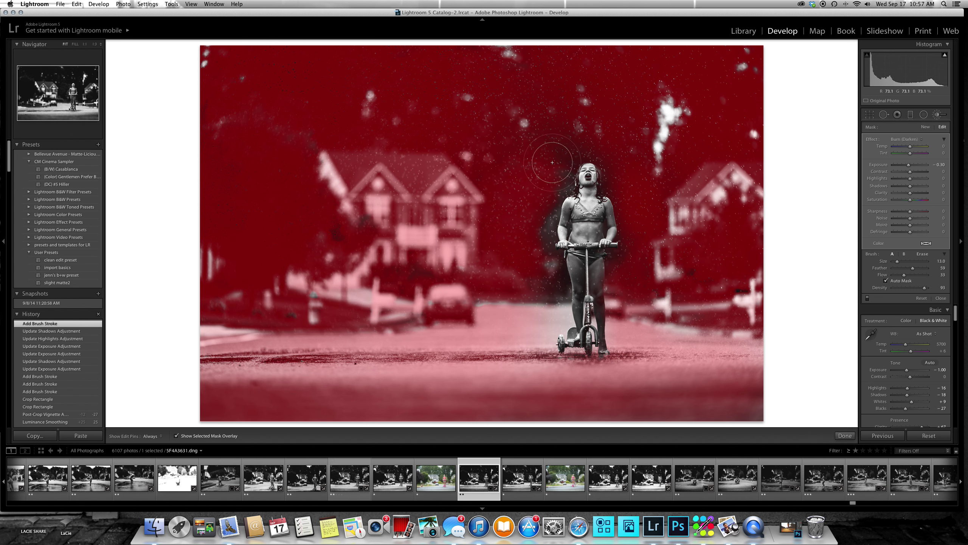
{"action": "key", "text": "bracketleft"}
{"action": "key", "text": "bracketleft"}
{"action": "key", "text": "h"}
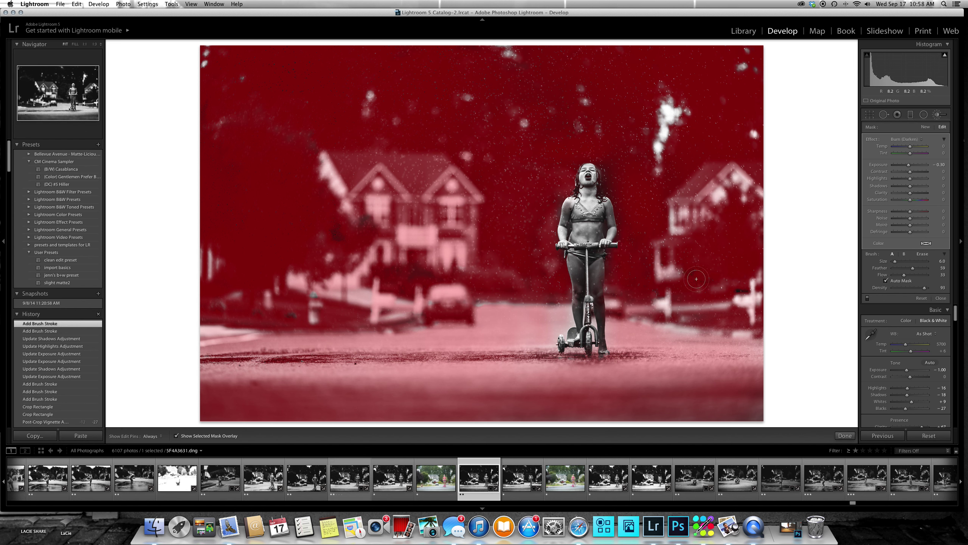
{"action": "left_click_drag", "start_coordinate": [387, 482], "coordinate": [385, 481]}
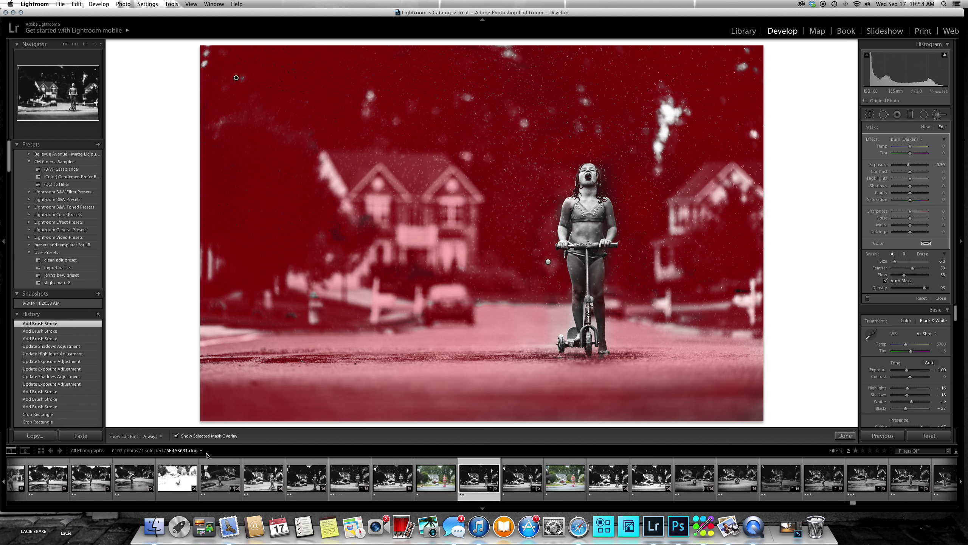
Step: Erase burn mask spill around the girl's face with a size 2 eraser and hide the mask overlay
{"action": "left_click", "coordinate": [923, 254]}
{"action": "key", "text": "h"}
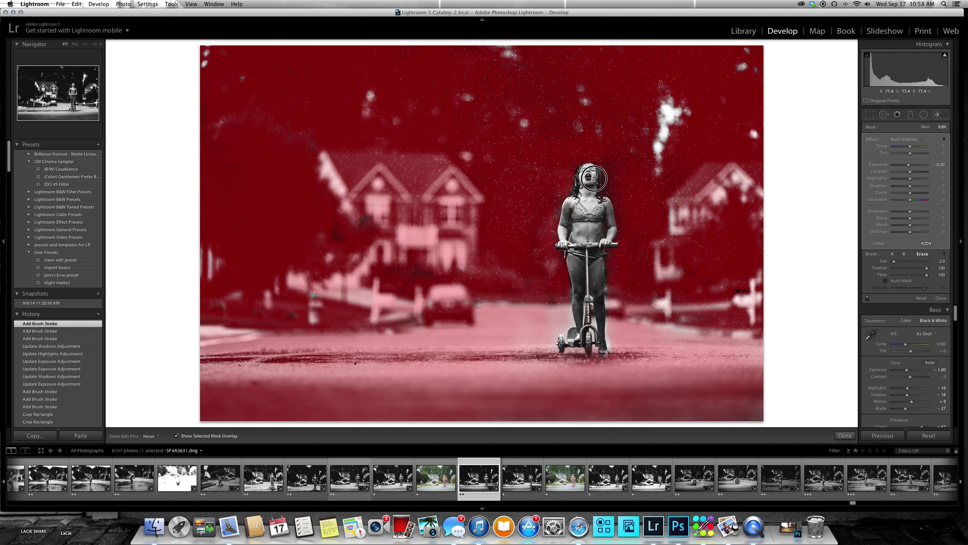
{"action": "key", "text": "h"}
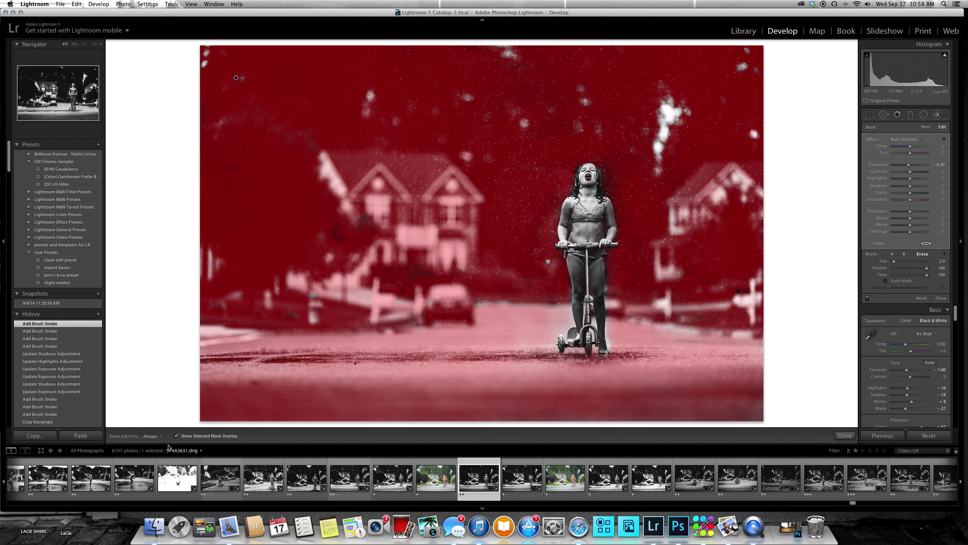
{"action": "left_click", "coordinate": [177, 436]}
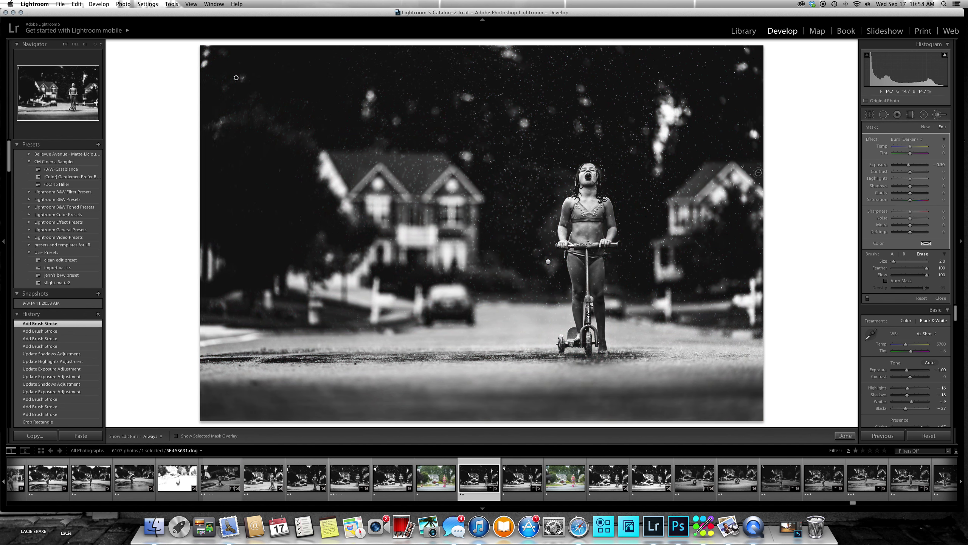
Step: Set the new burn adjustment to exposure -0.41, highlights 8, shadows -11 and clarity 29, and close the brush
{"action": "left_click_drag", "start_coordinate": [908, 168], "coordinate": [907, 168]}
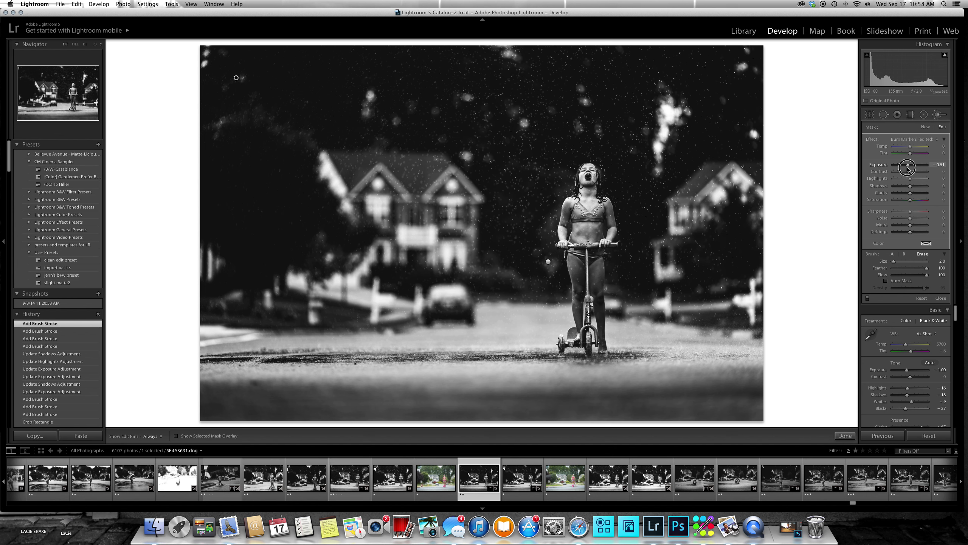
{"action": "left_click_drag", "start_coordinate": [908, 168], "coordinate": [908, 168]}
{"action": "left_click_drag", "start_coordinate": [913, 188], "coordinate": [911, 180]}
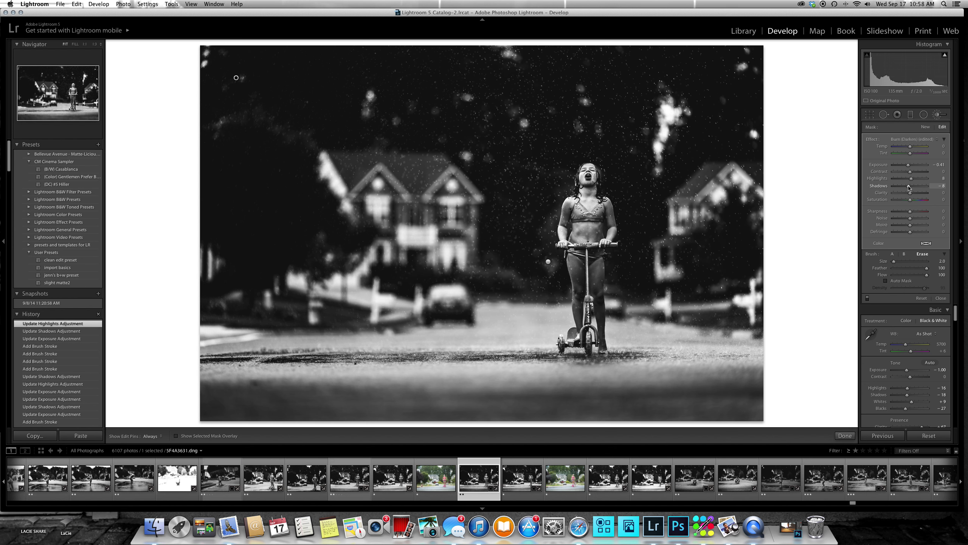
{"action": "left_click_drag", "start_coordinate": [909, 187], "coordinate": [908, 187]}
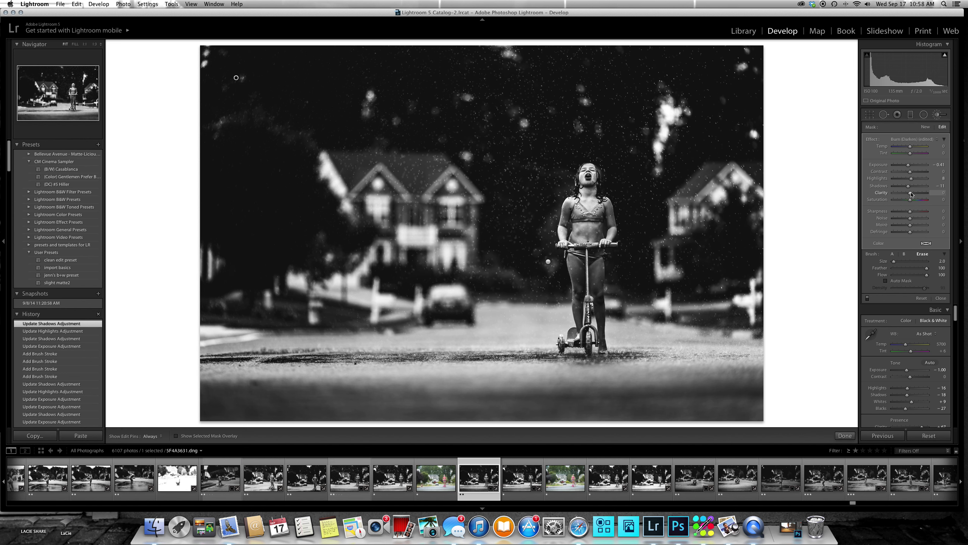
{"action": "left_click_drag", "start_coordinate": [911, 194], "coordinate": [916, 194]}
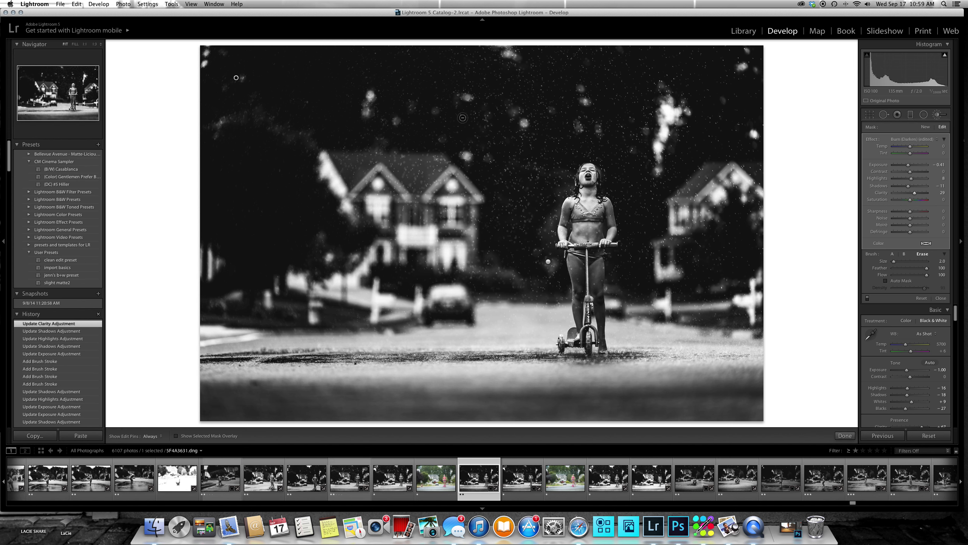
{"action": "left_click", "coordinate": [892, 255]}
{"action": "left_click", "coordinate": [937, 115]}
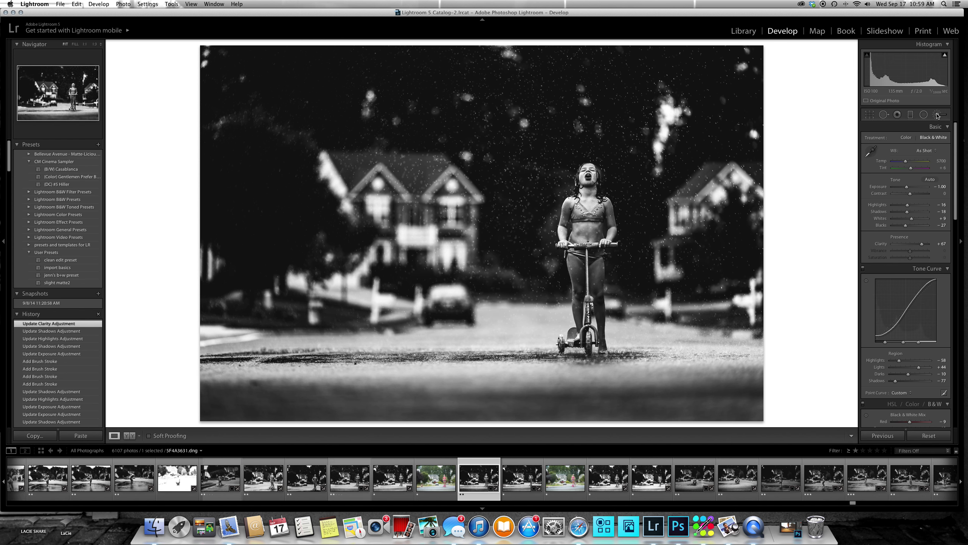
Step: Paint a new, lighter burn adjustment with exposure -0.14 over the girl's body and finish the brush edit
{"action": "left_click", "coordinate": [938, 116]}
{"action": "left_click", "coordinate": [917, 139]}
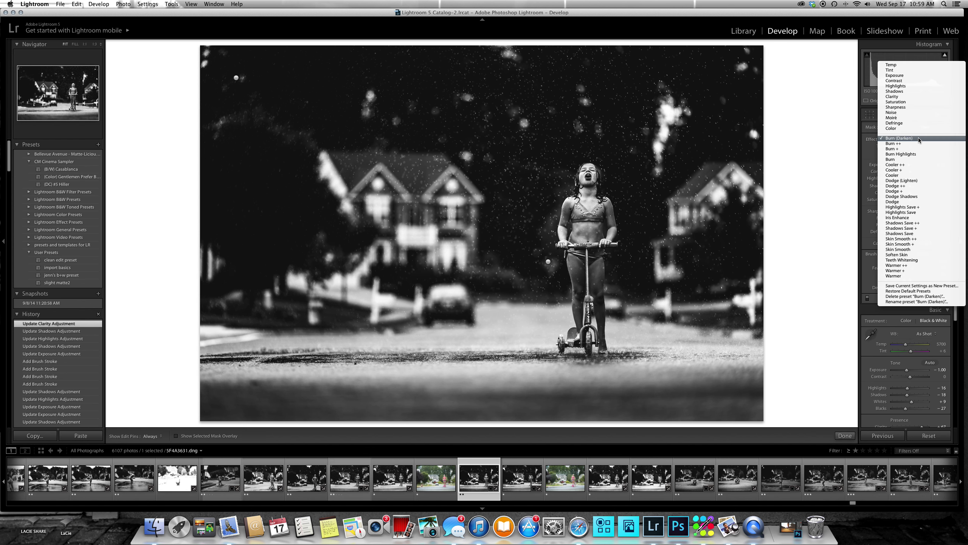
{"action": "left_click", "coordinate": [919, 139]}
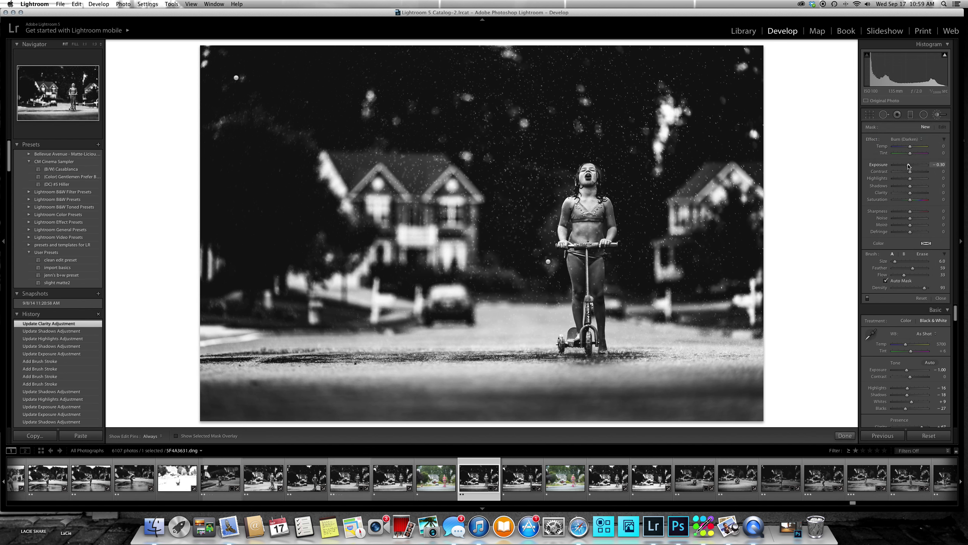
{"action": "left_click_drag", "start_coordinate": [909, 166], "coordinate": [911, 166]}
{"action": "key", "text": "h"}
{"action": "key", "text": "h"}
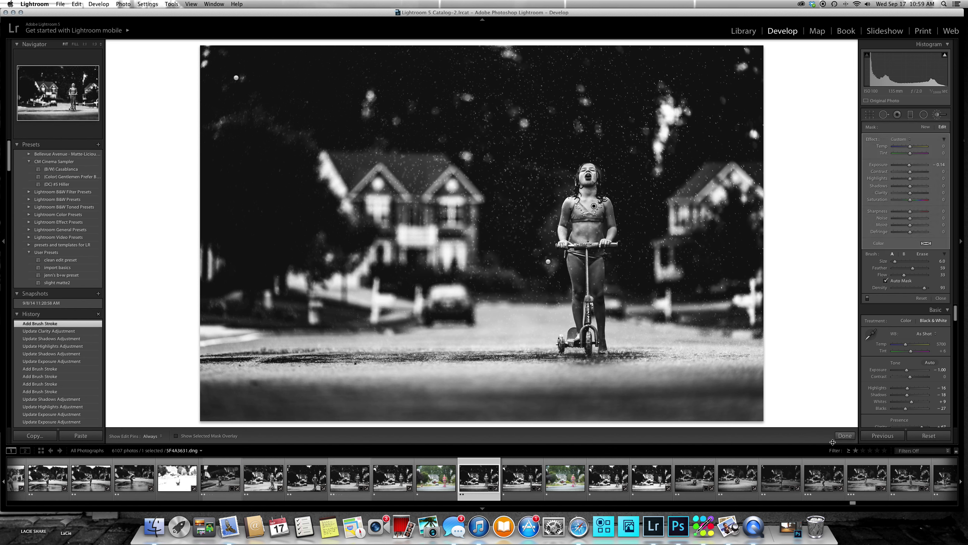
{"action": "key", "text": "h"}
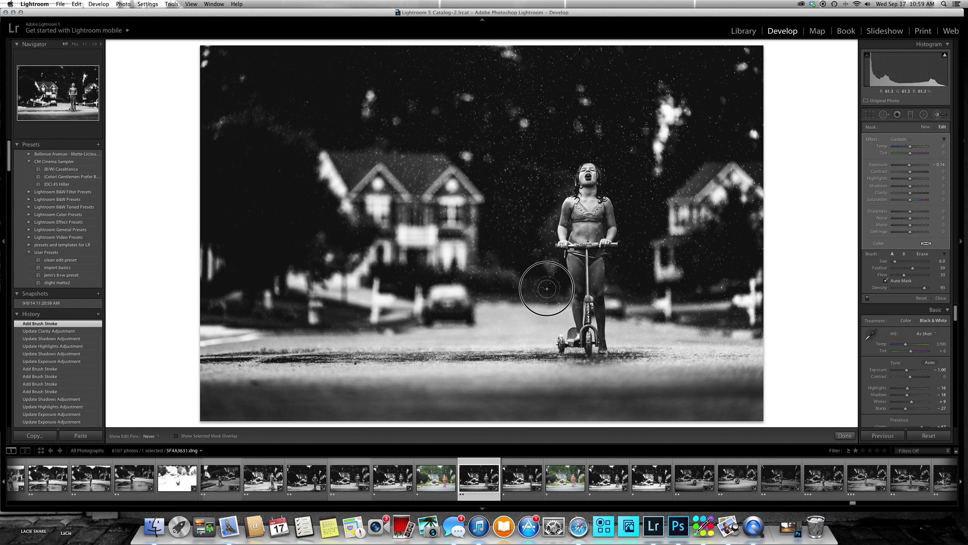
{"action": "key", "text": "h"}
{"action": "left_click", "coordinate": [845, 436]}
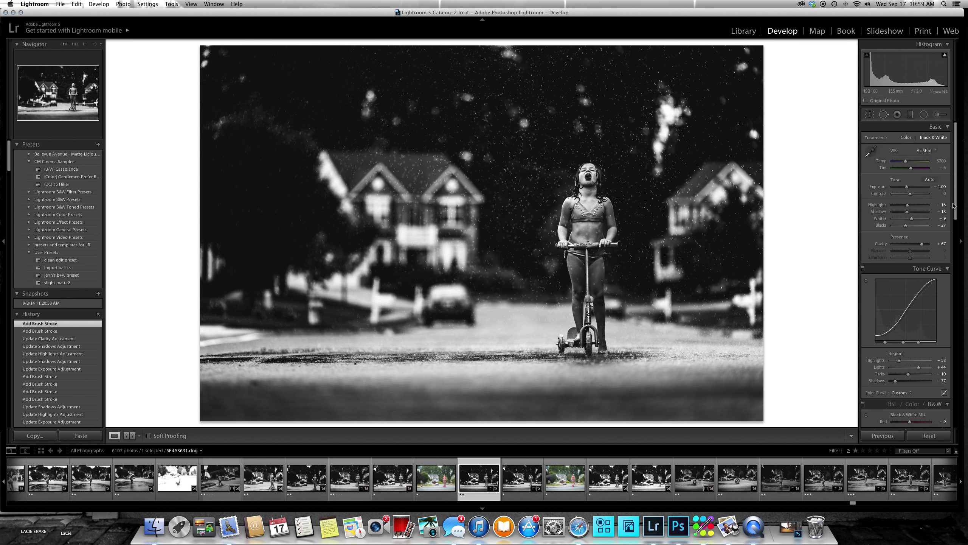
Step: Set the manual lens correction rotation to +0.3 to straighten the photo
{"action": "scroll", "coordinate": [955, 206], "scroll_direction": "down", "scroll_amount": 10}
{"action": "scroll", "coordinate": [956, 249], "scroll_direction": "down", "scroll_amount": 5}
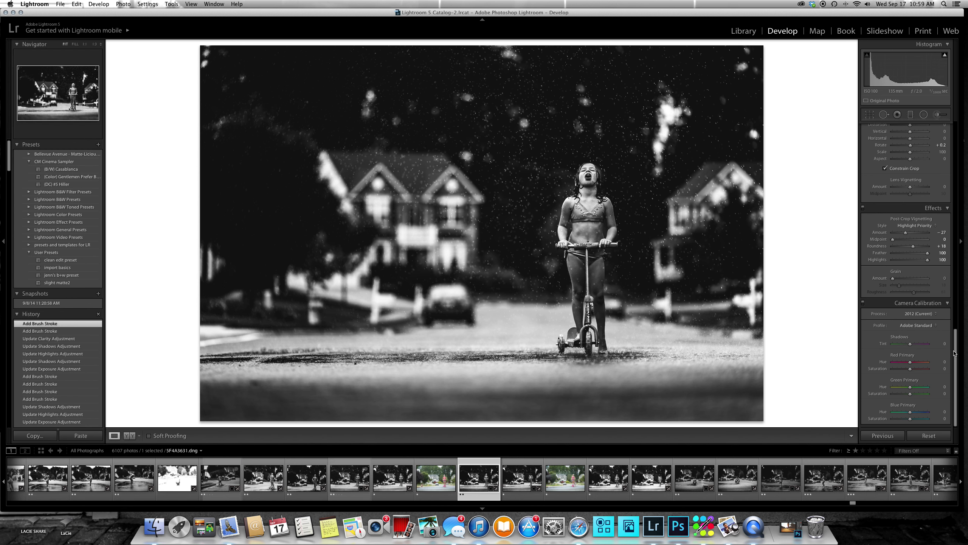
{"action": "scroll", "coordinate": [953, 290], "scroll_direction": "up", "scroll_amount": 3}
{"action": "left_click_drag", "start_coordinate": [947, 231], "coordinate": [947, 230]}
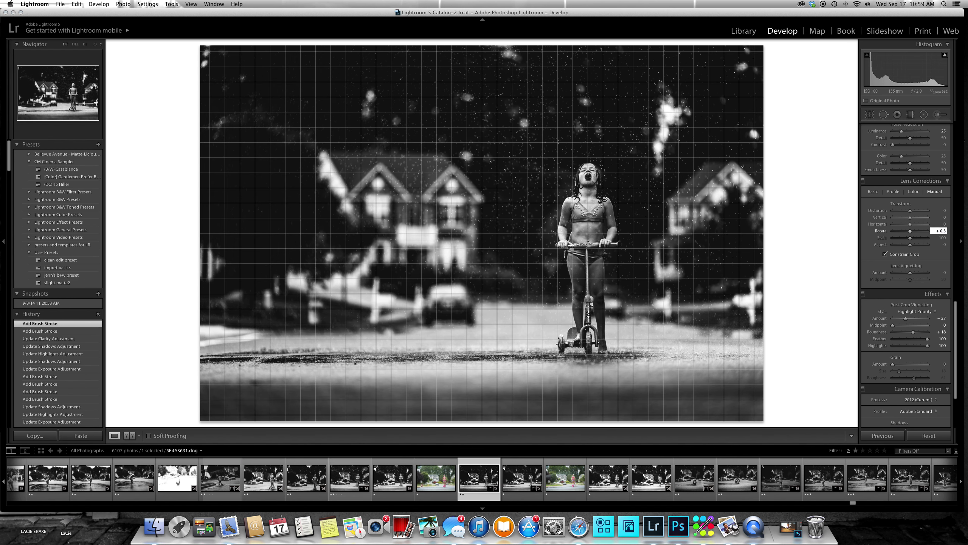
{"action": "key", "text": "Return"}
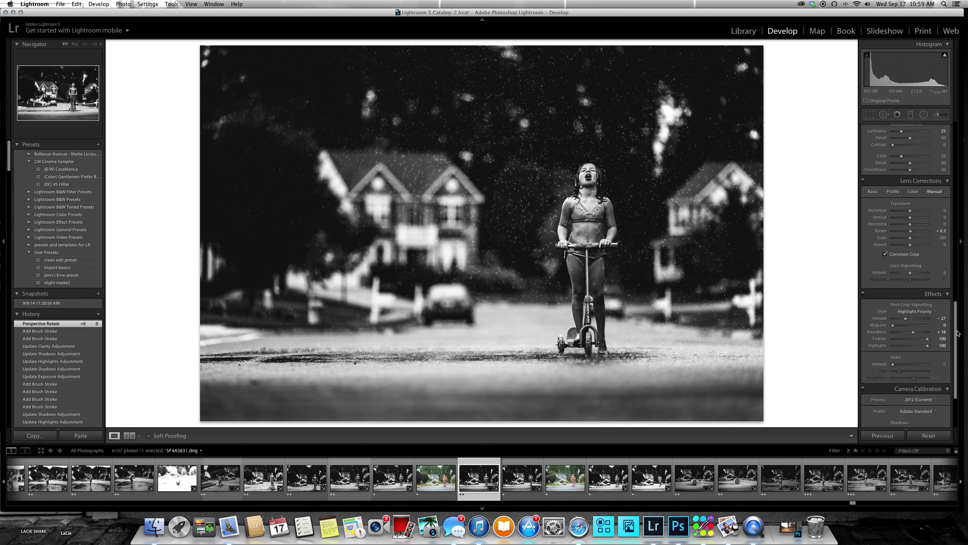
Step: Compare the before and after versions of the photo side by side
{"action": "left_click_drag", "start_coordinate": [956, 334], "coordinate": [936, 77]}
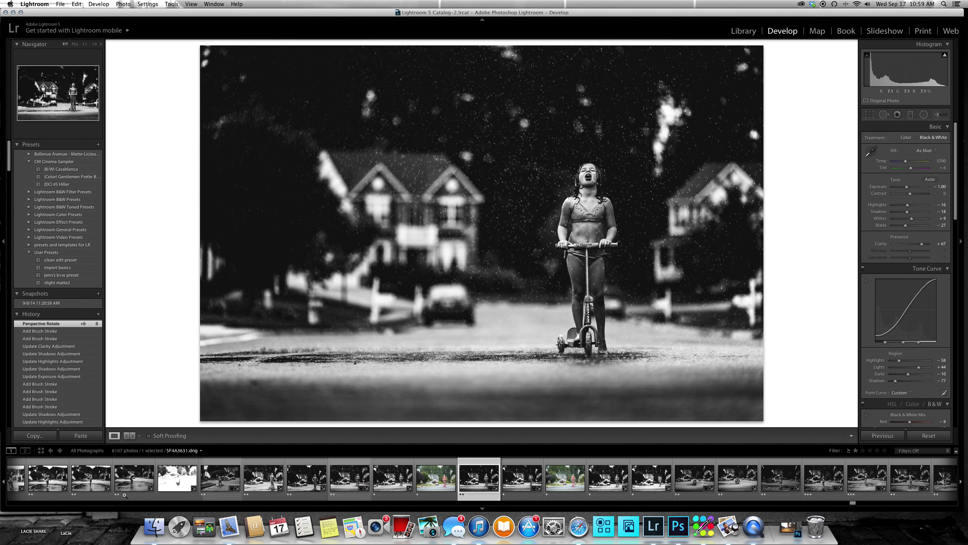
{"action": "left_click", "coordinate": [129, 436]}
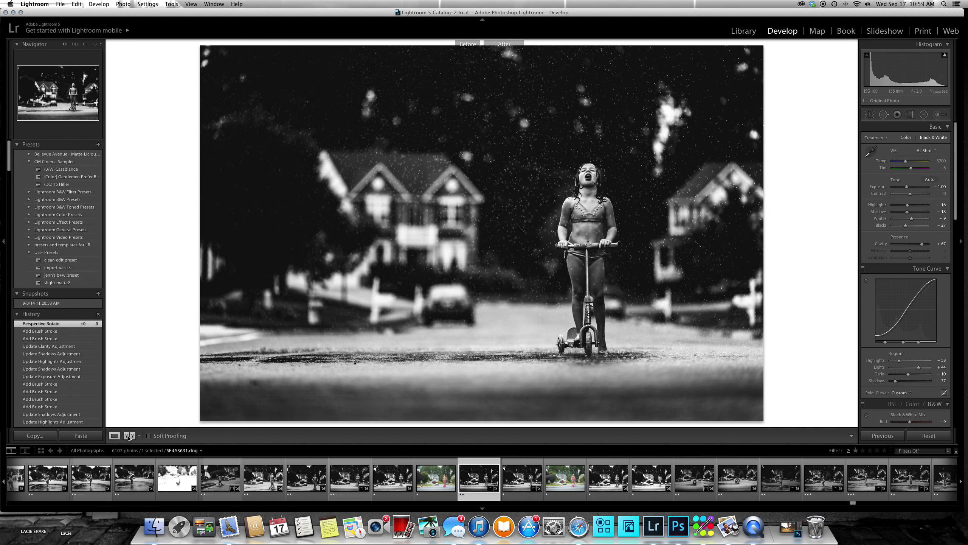